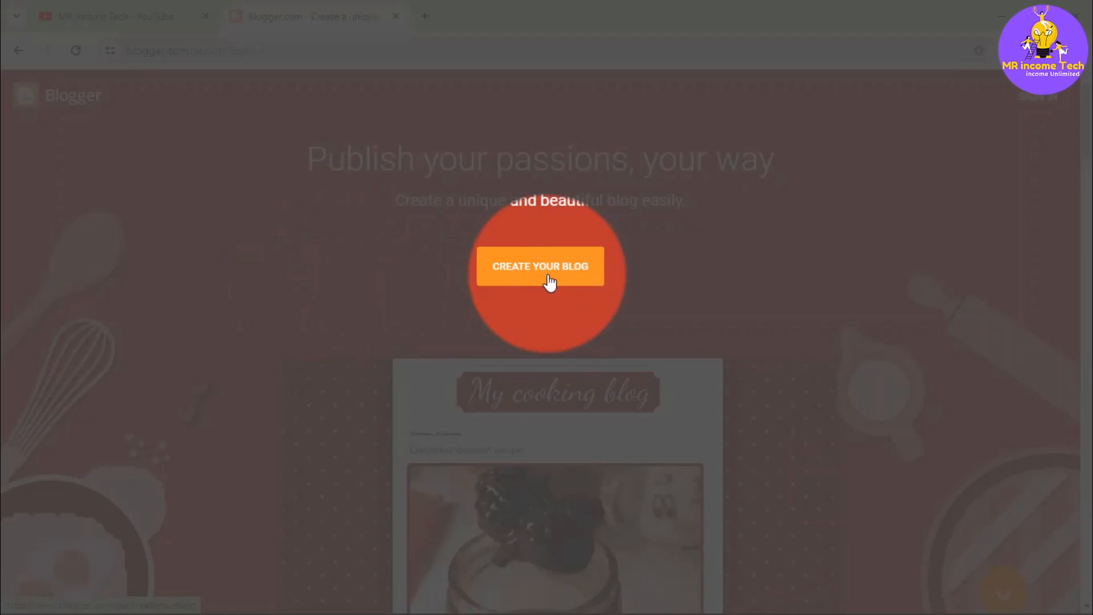
- Start creating a new blog in Blogger and sign in with the listed Google account
click(549, 281)
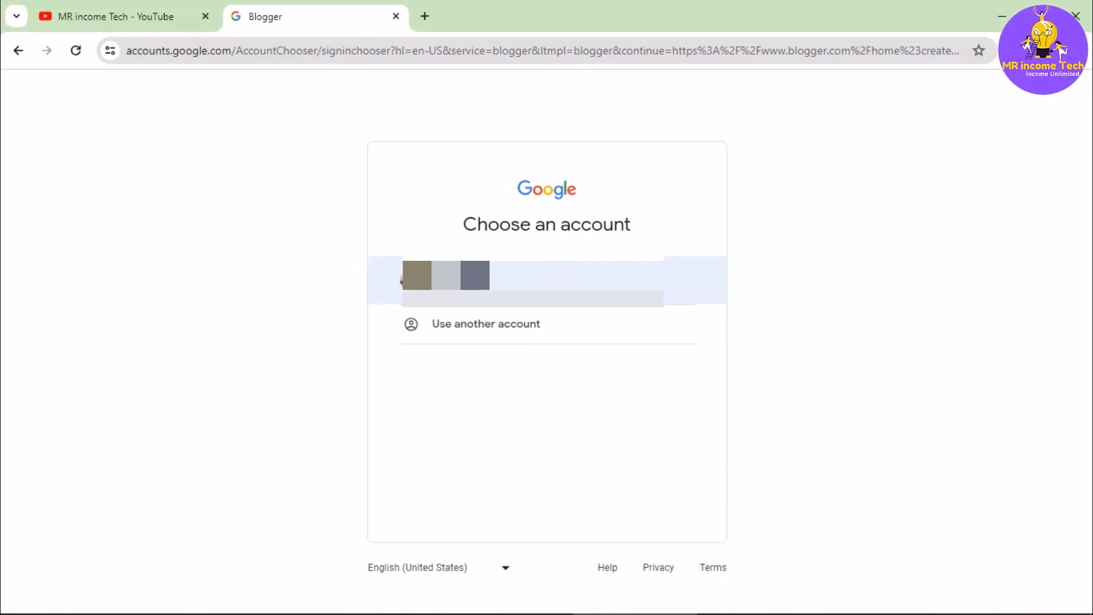
click(550, 280)
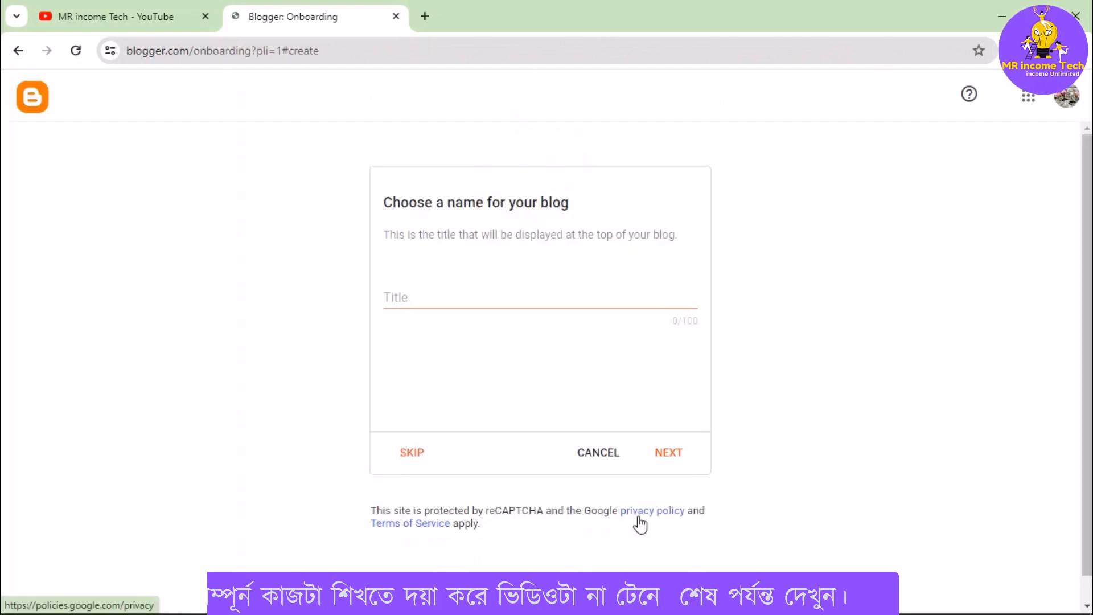
- Title the blog "Free Website Making" and continue to the address setup
scroll(684, 439, down, 4)
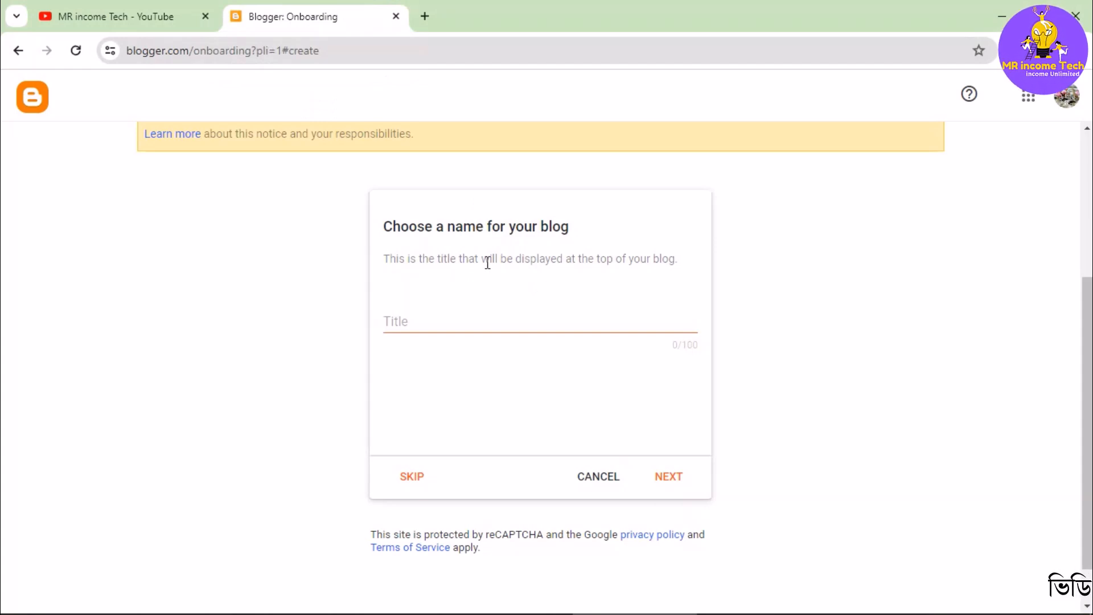
click(461, 318)
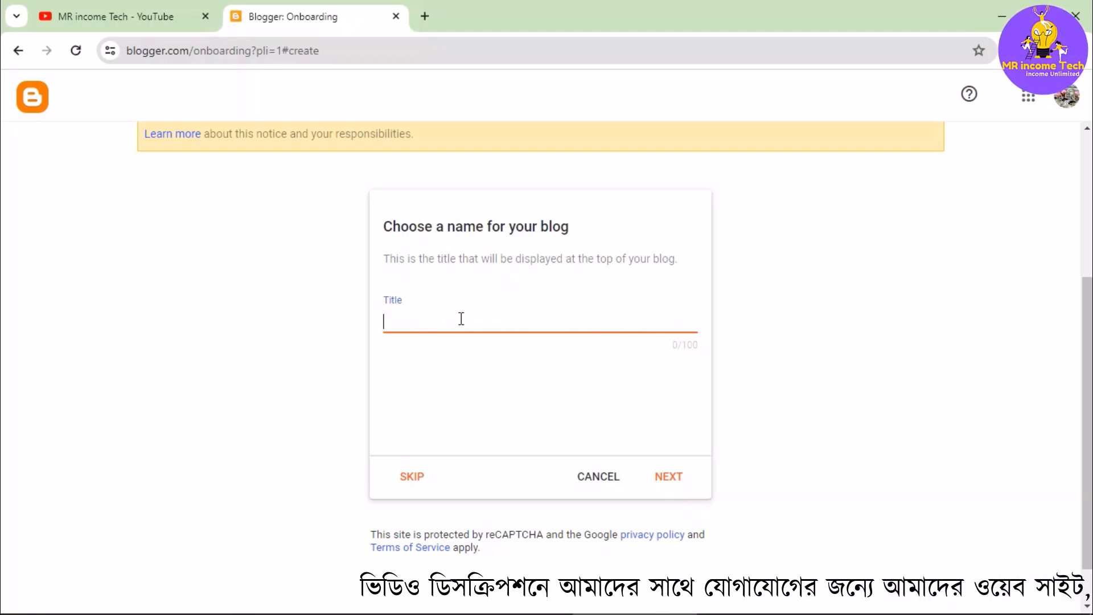
text(Demo Free Website)
drag(420, 322, 337, 320)
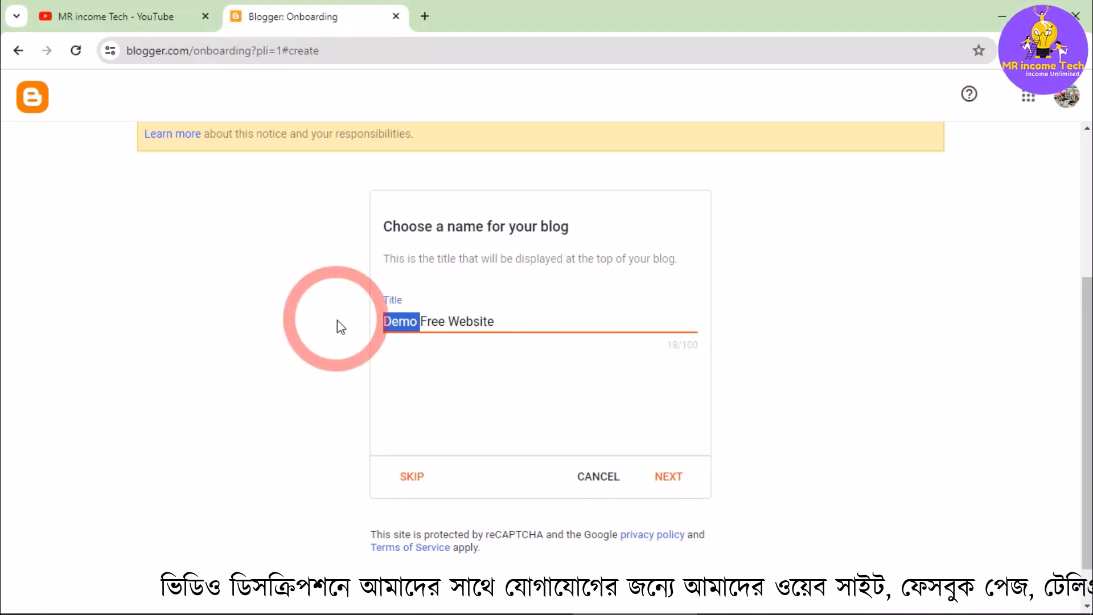
key(BackSpace)
click(511, 314)
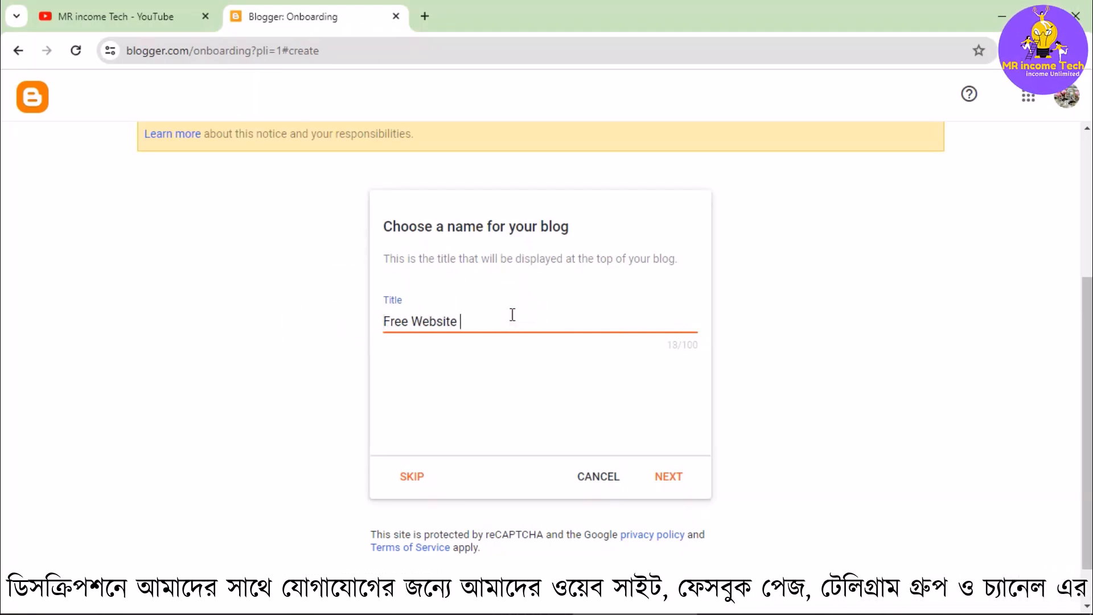
text(Making)
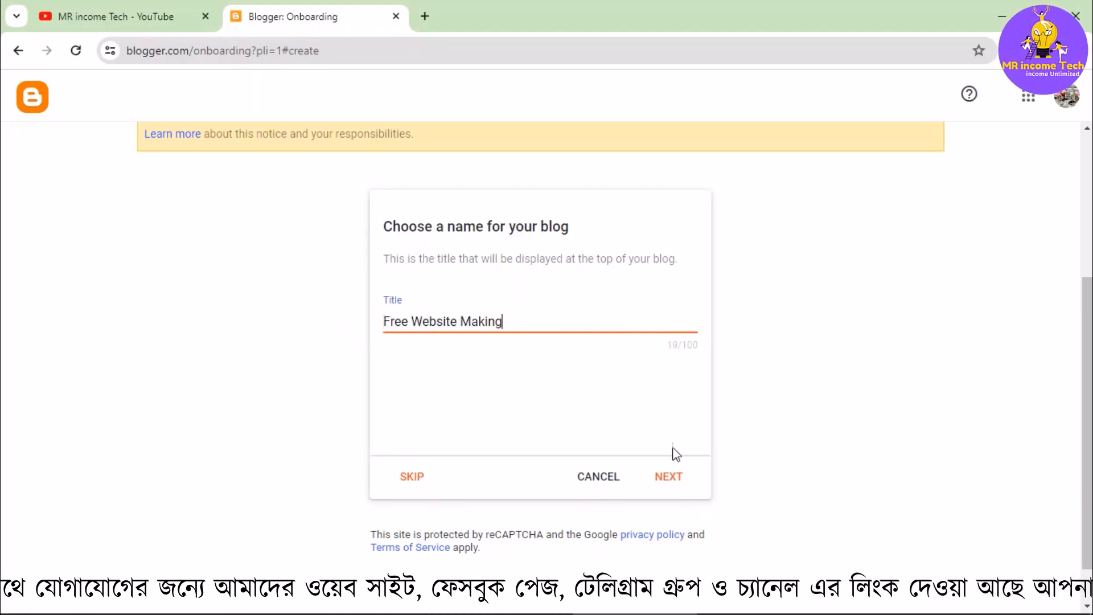
click(675, 477)
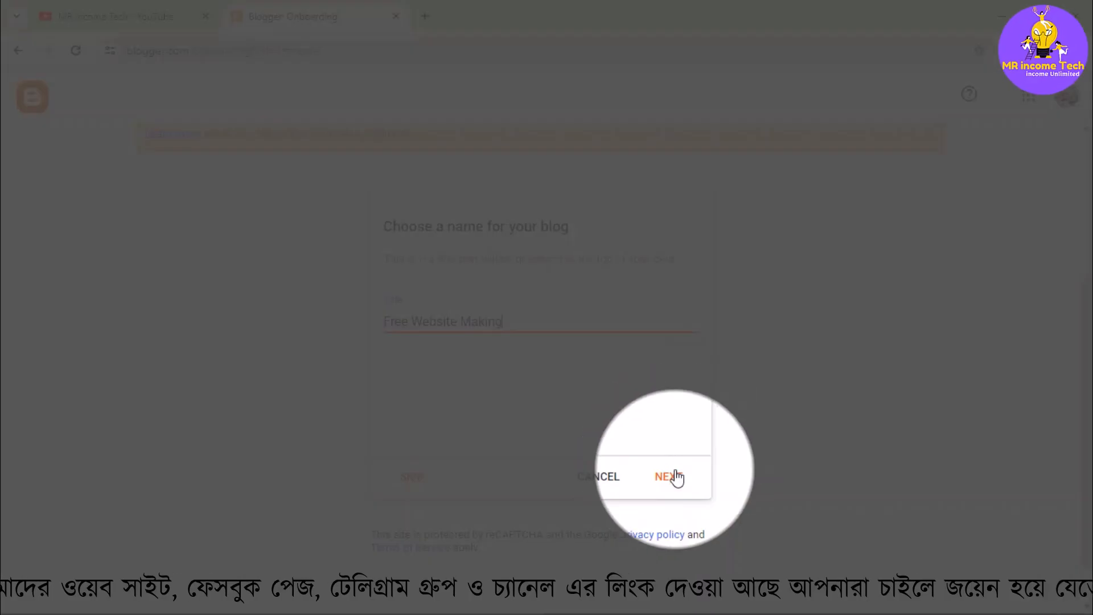
click(676, 477)
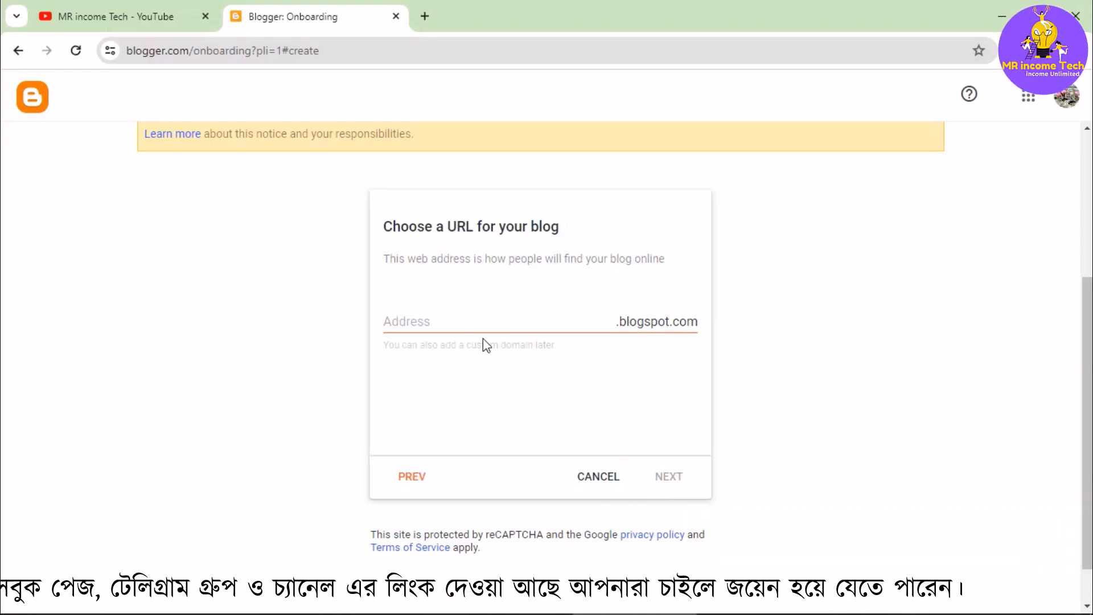
- Set the blog address to freewebsitemaking1.blogspot.com and continue
click(455, 330)
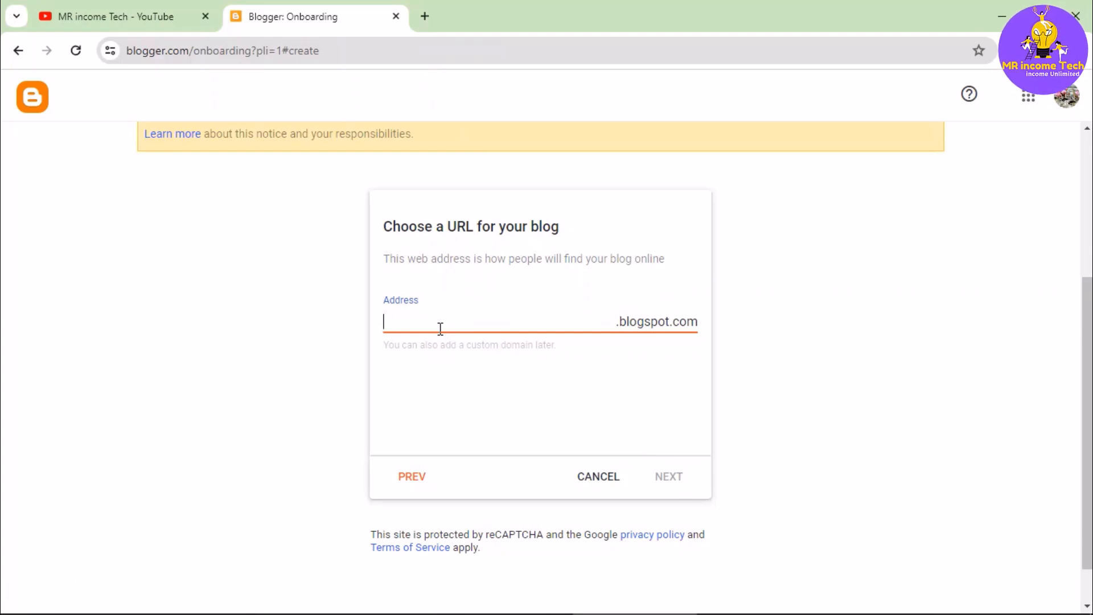
text(freewebsitemaking1)
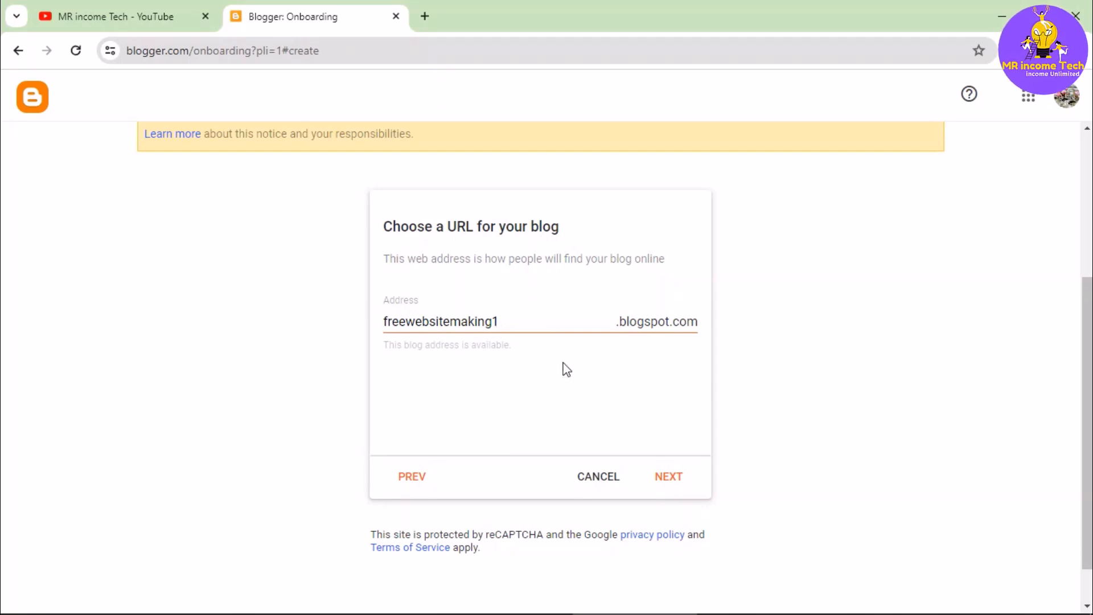
click(676, 481)
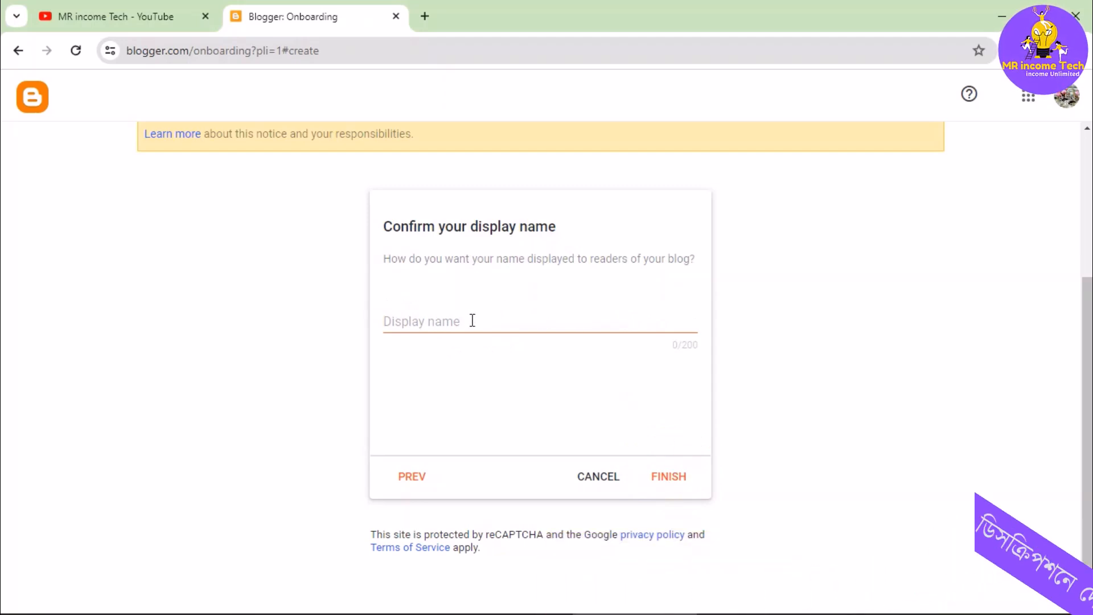
- Set the display name to "MR income Tech" and finish creating the blog
click(473, 320)
text(M)
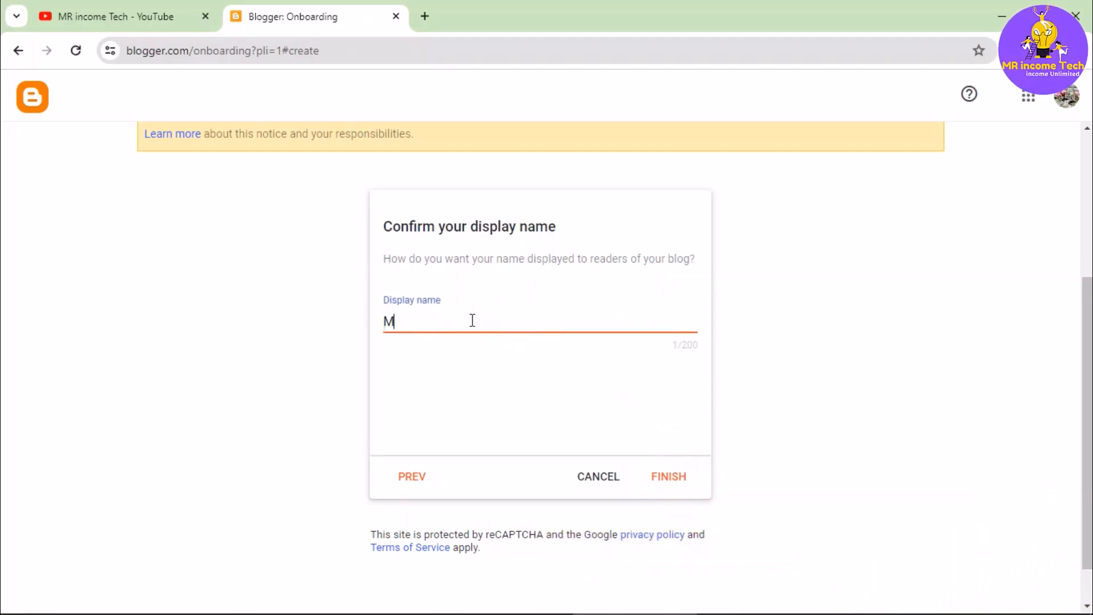
text(R income Tech)
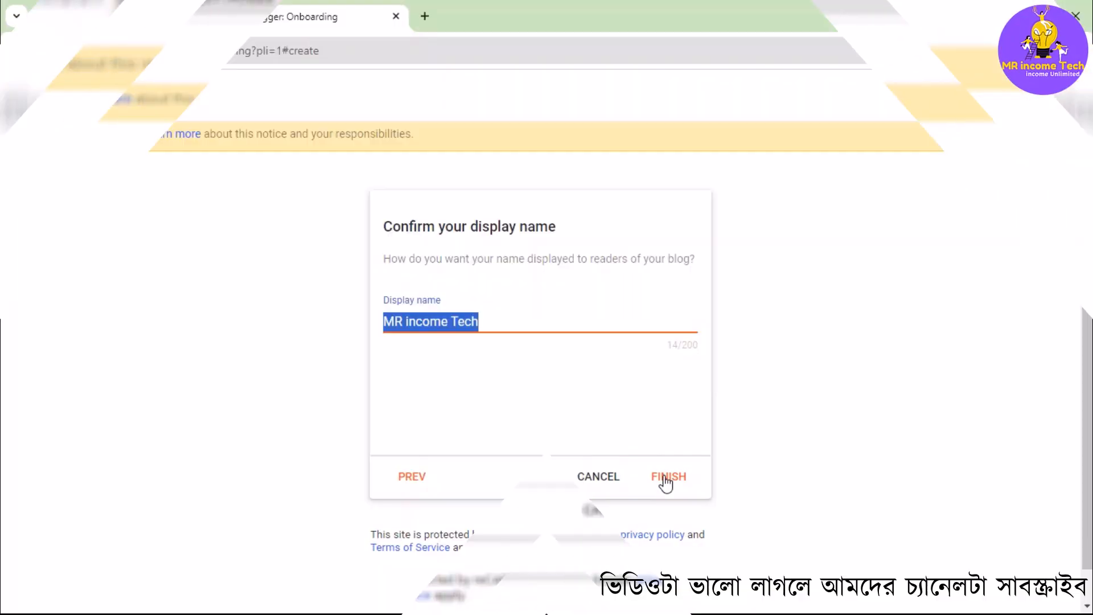
click(665, 478)
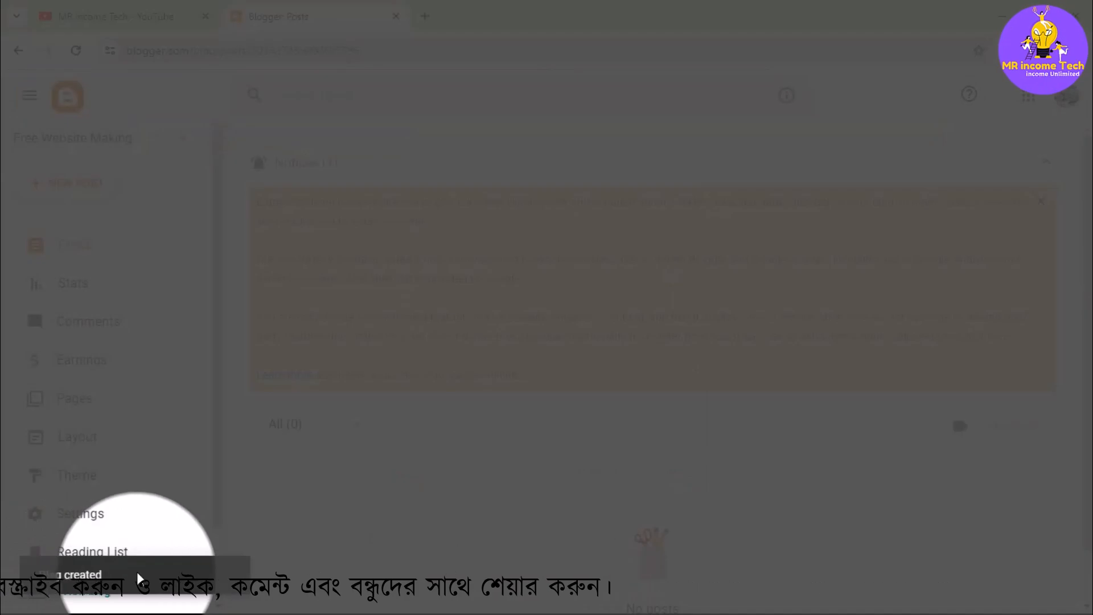
- Open the live blog from the dashboard and examine its full web address
scroll(139, 305, down, 1)
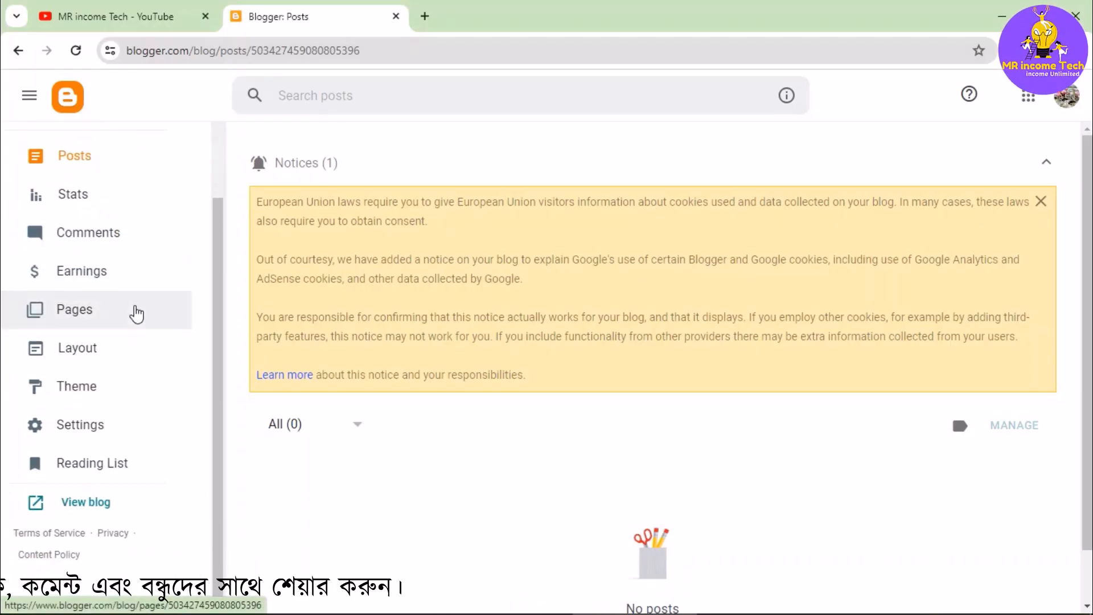
scroll(137, 314, up, 2)
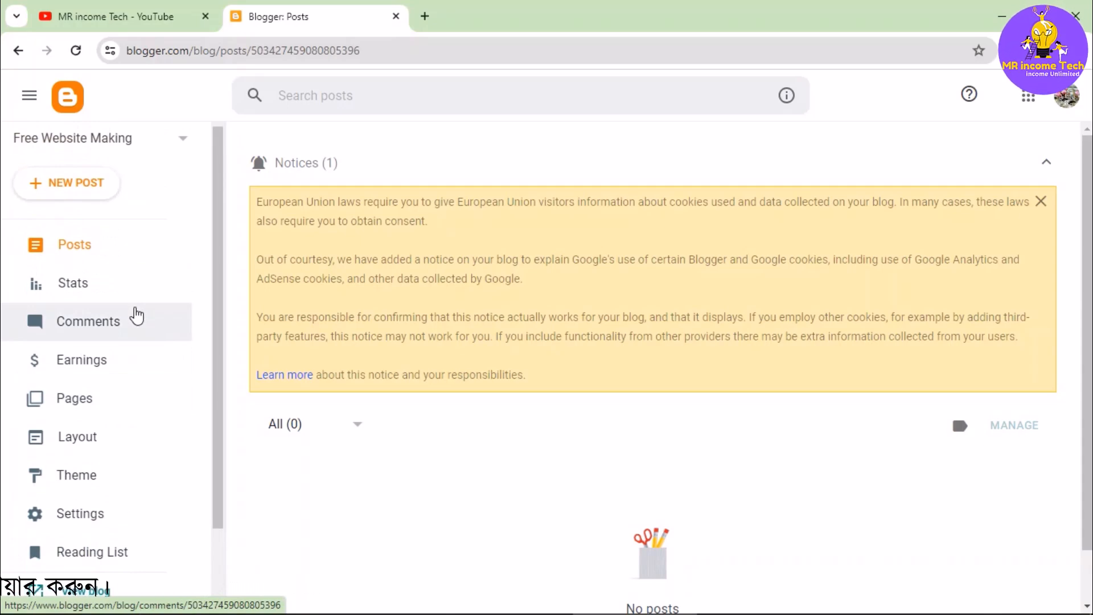
scroll(137, 316, down, 2)
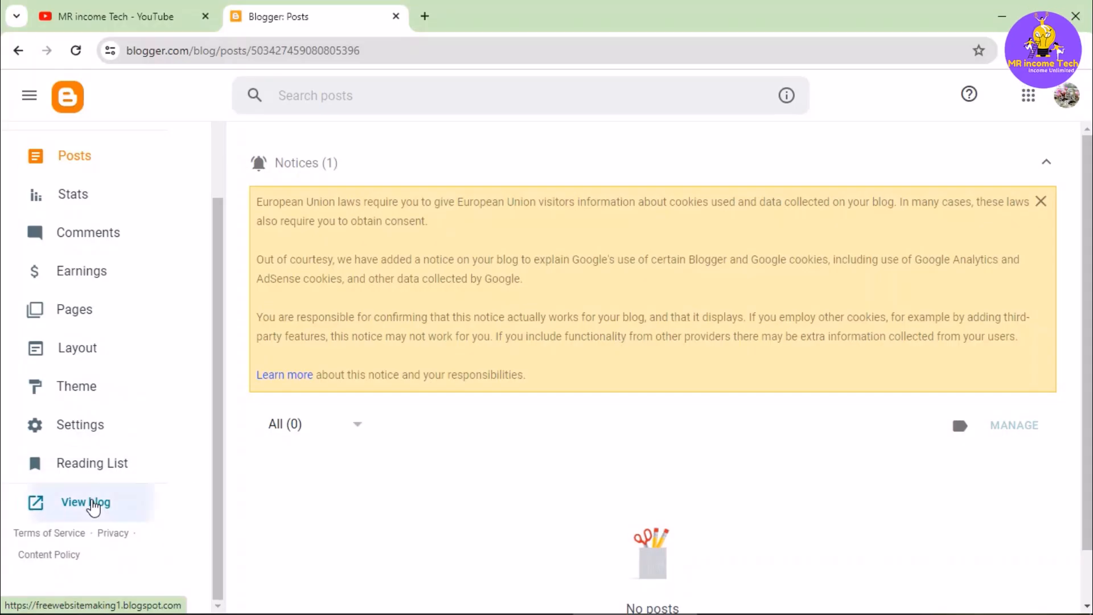
click(94, 507)
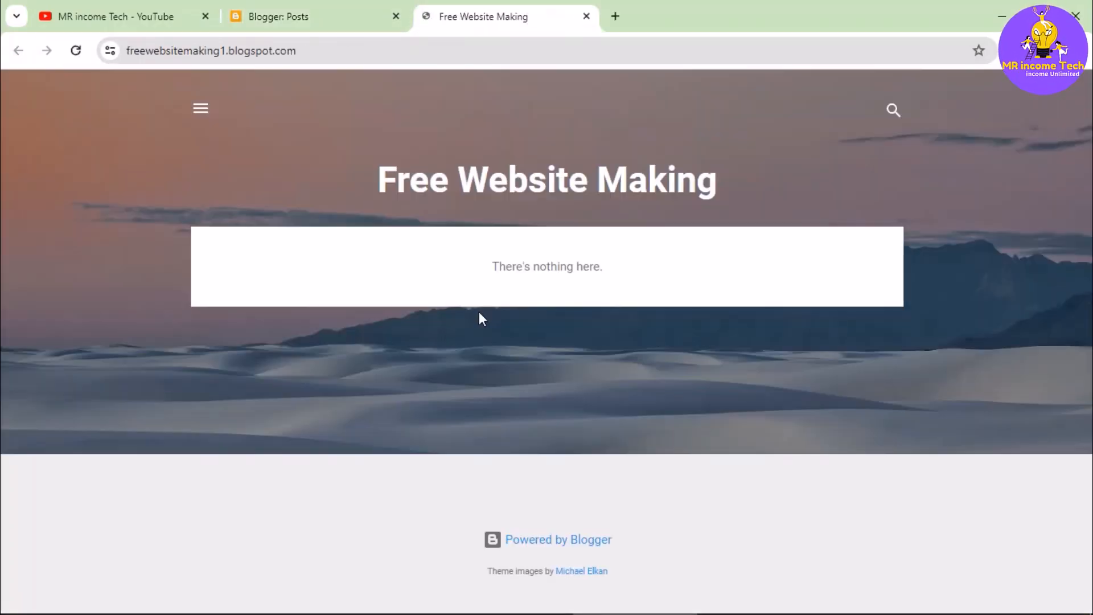
click(290, 52)
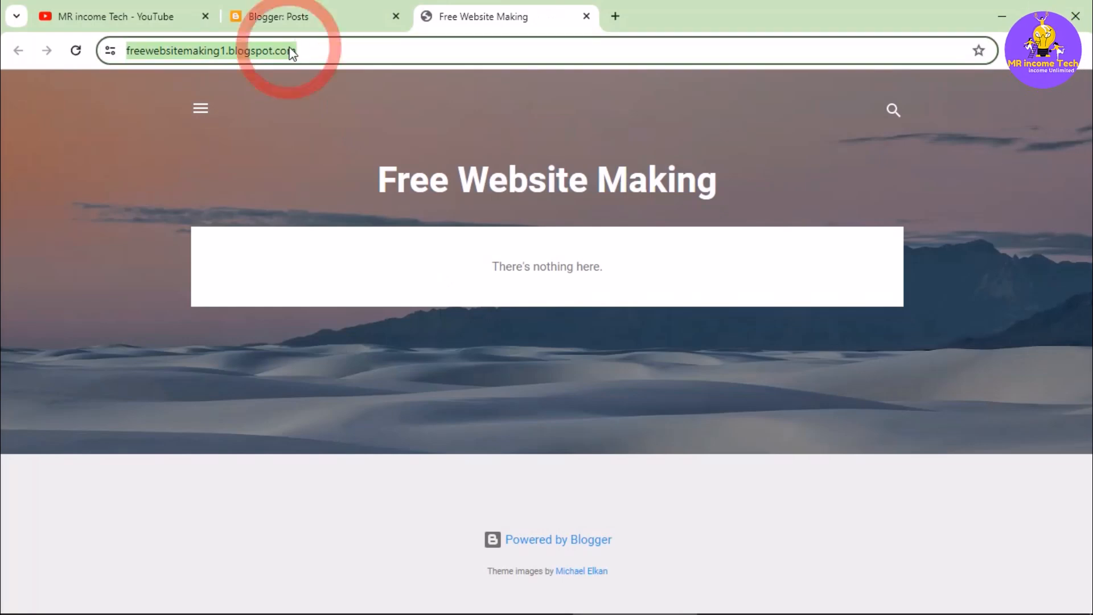
click(351, 52)
drag(352, 52, 121, 52)
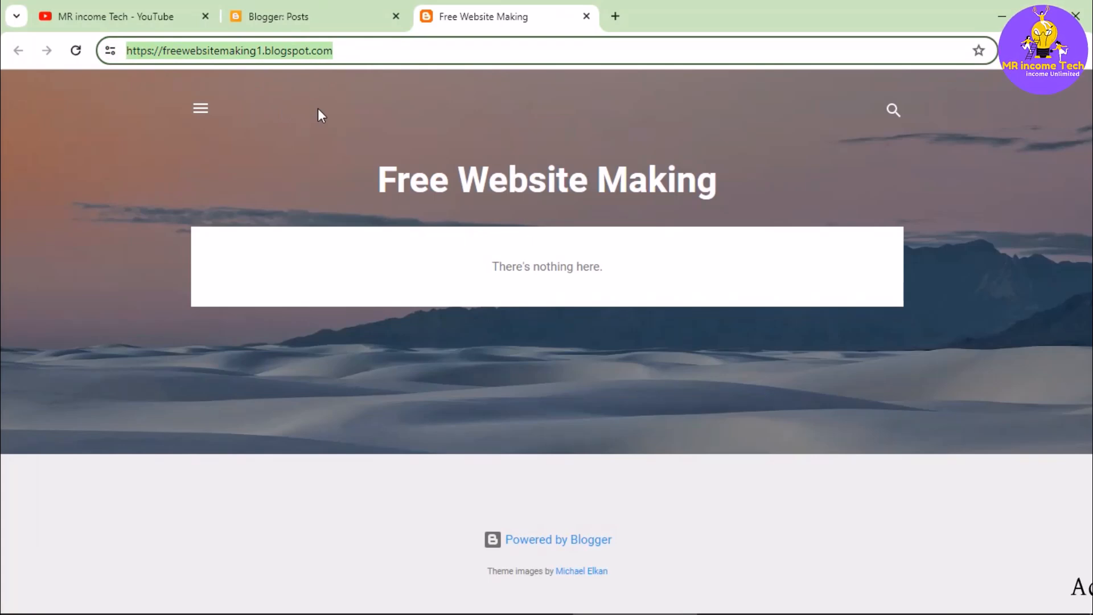
click(760, 375)
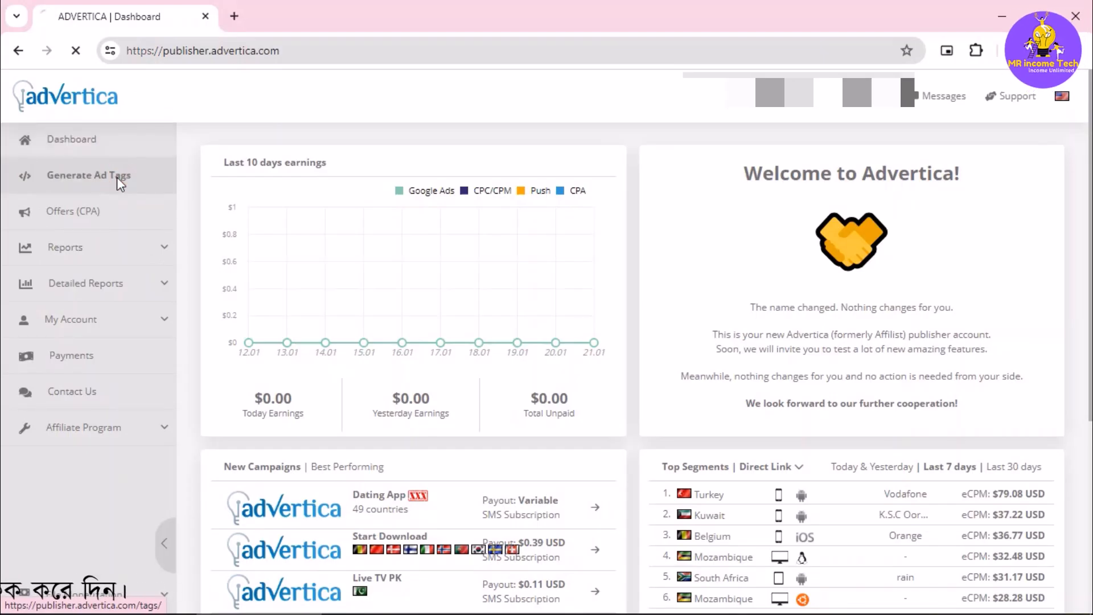
- In Advertica, set up a PopUp/Under ad tag with ad type PopUp, displaying ads on all devices
click(118, 178)
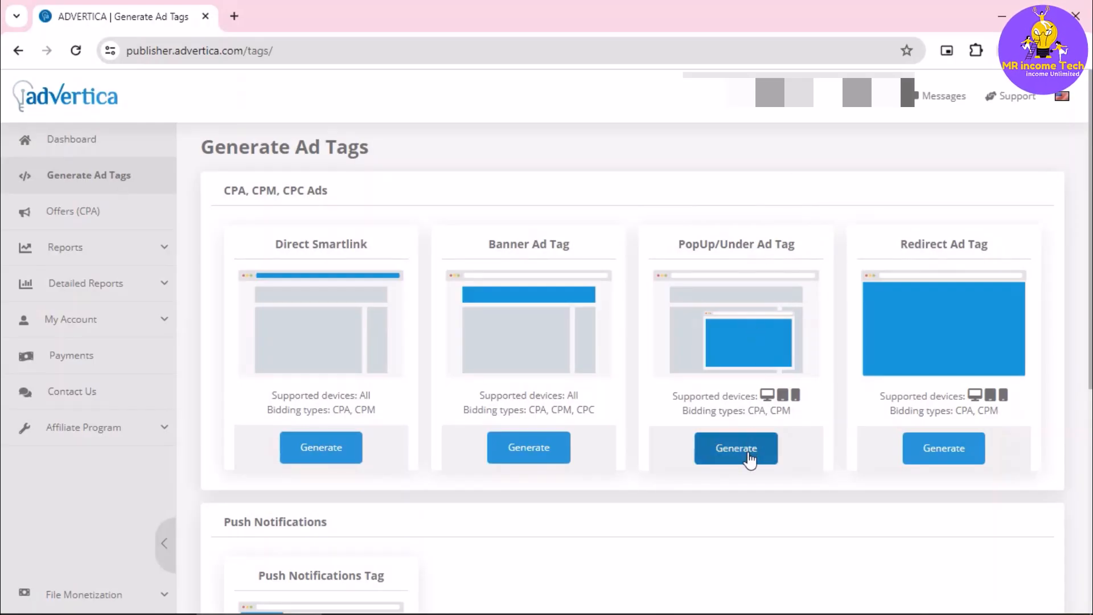
click(736, 448)
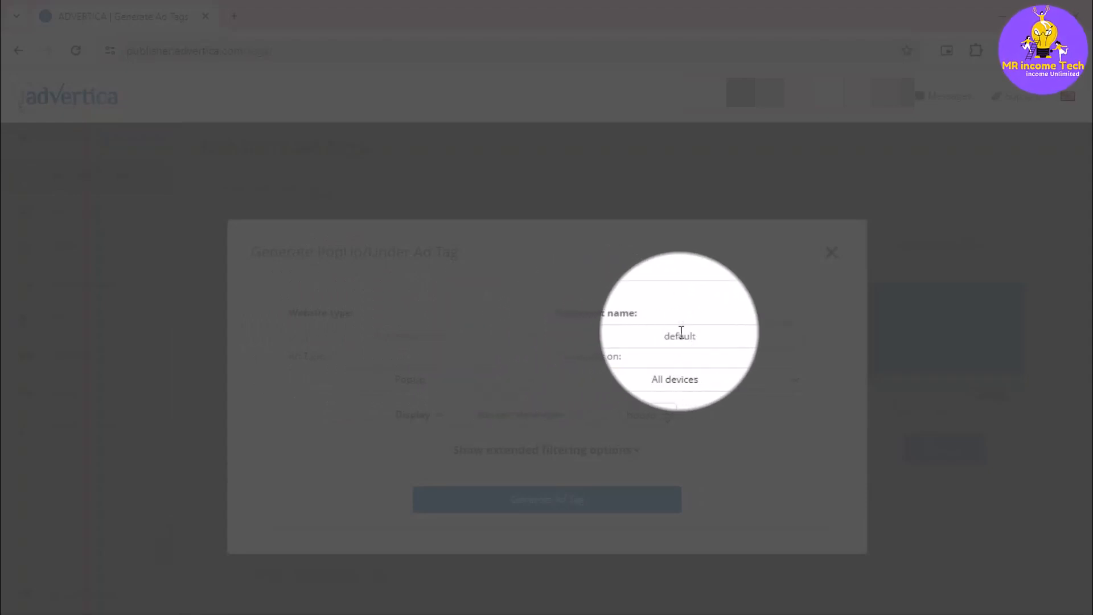
click(431, 386)
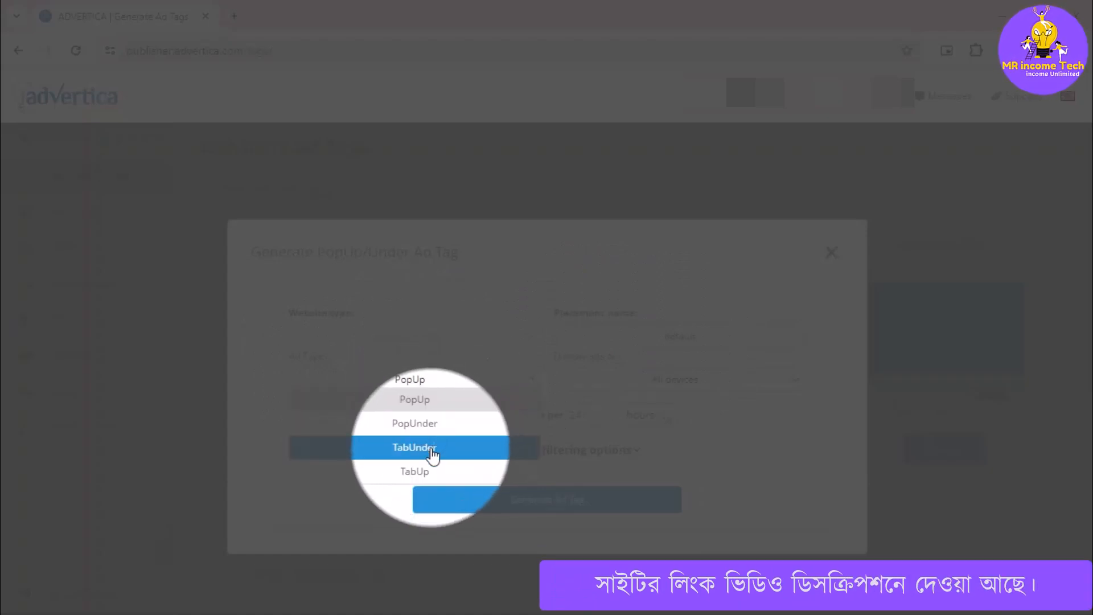
click(432, 405)
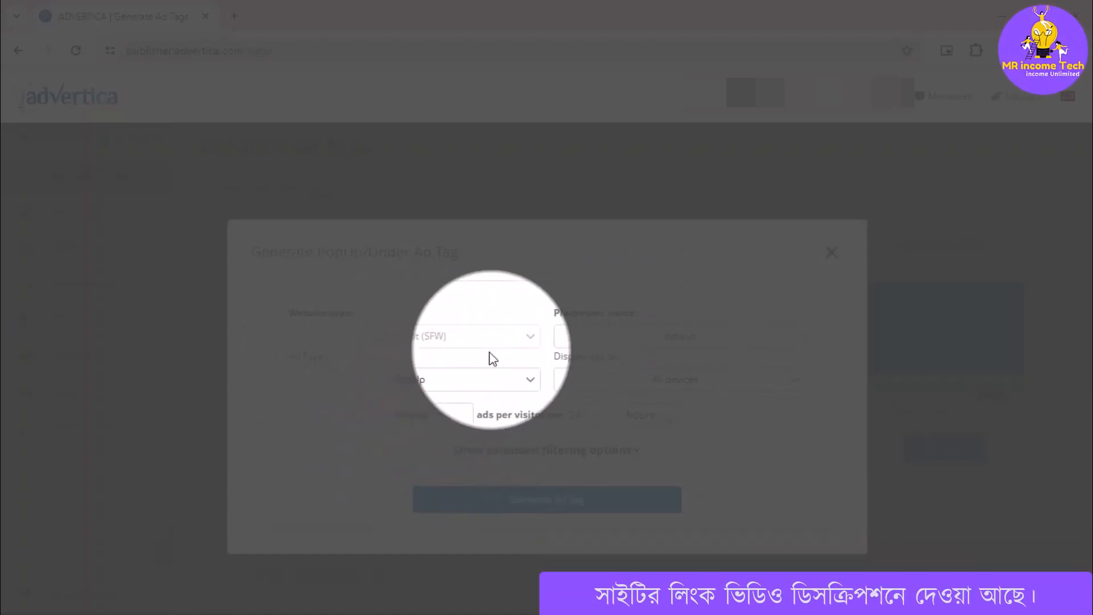
click(671, 385)
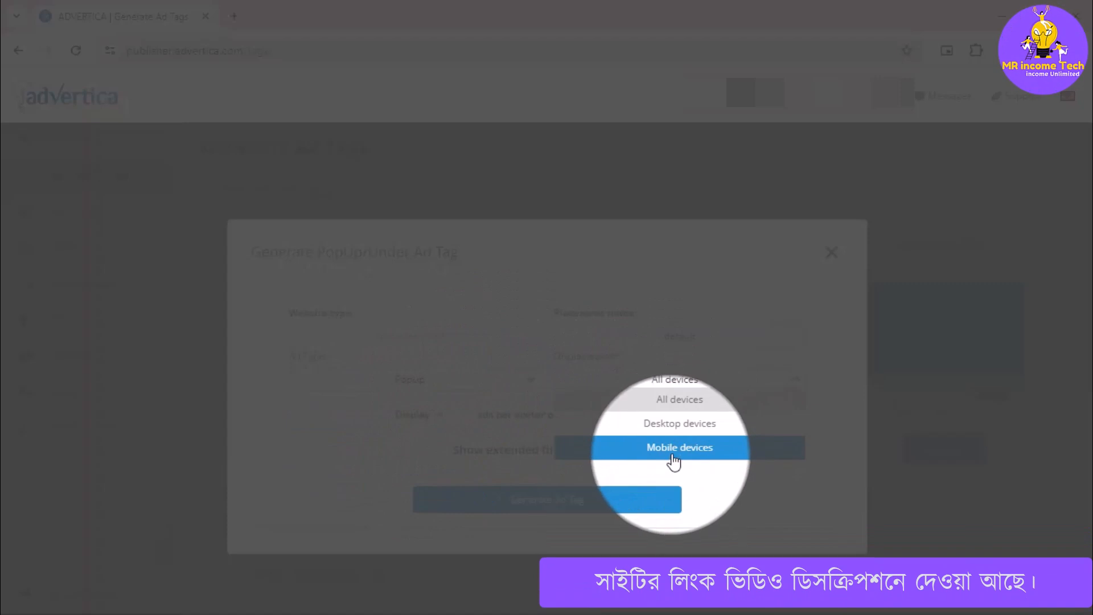
click(672, 400)
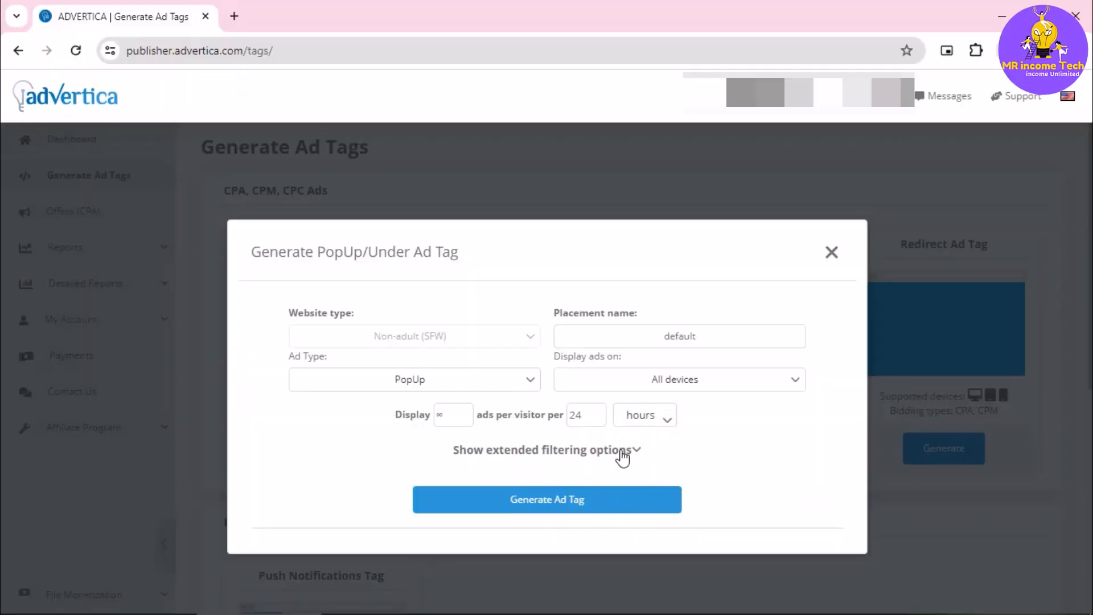
- Examine the extended filtering options for campaign categories, campaign types and landing pages, and collapse them again
click(621, 451)
scroll(603, 451, down, 1)
scroll(544, 470, up, 1)
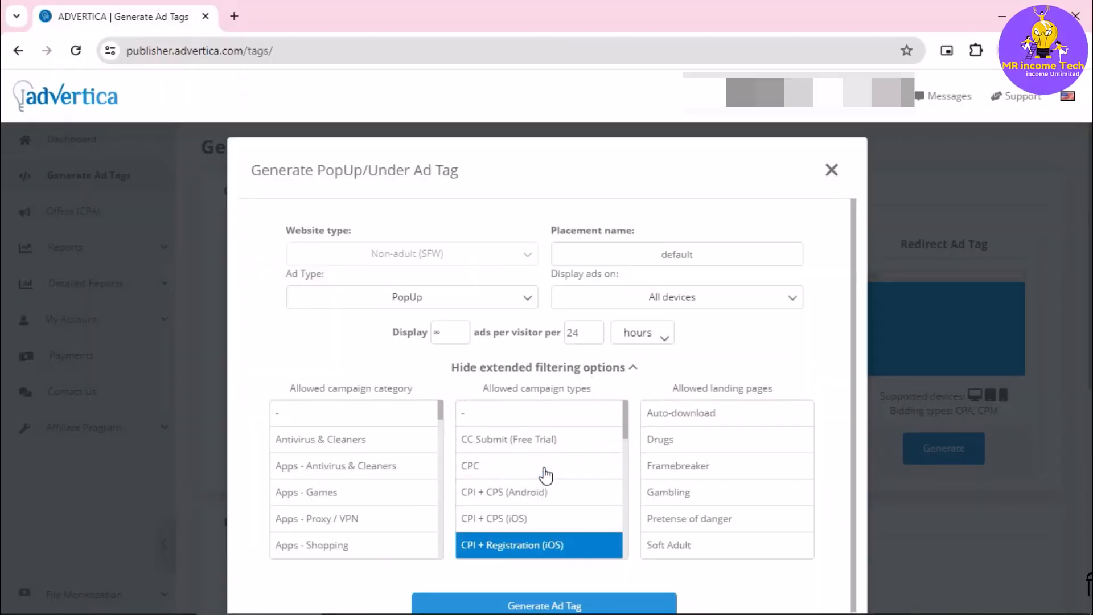
click(635, 369)
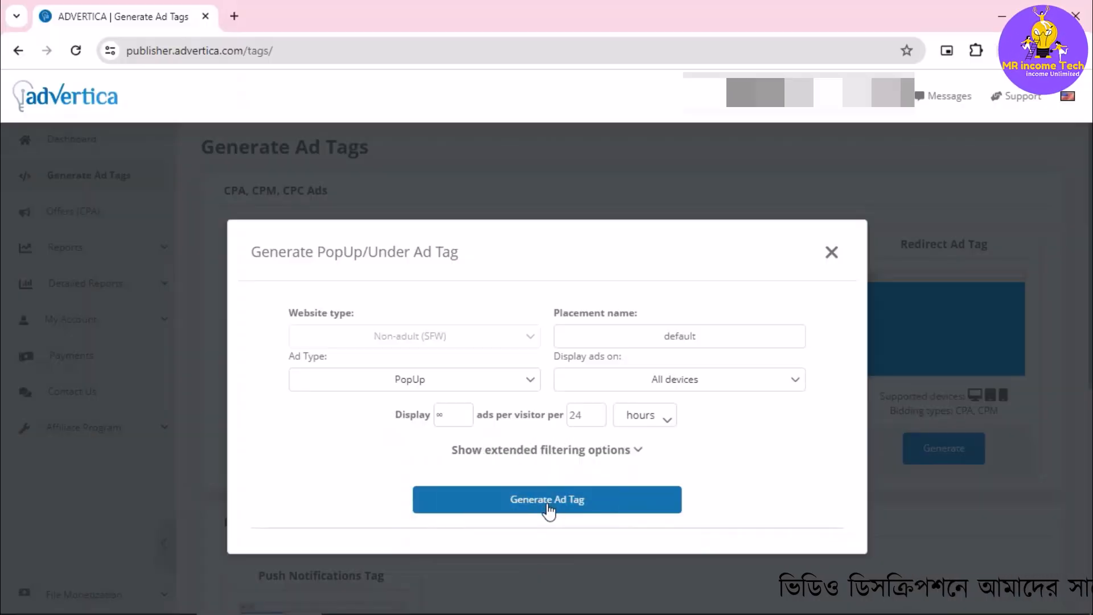
- Generate the PopUp ad tag and select its entire script code
click(548, 501)
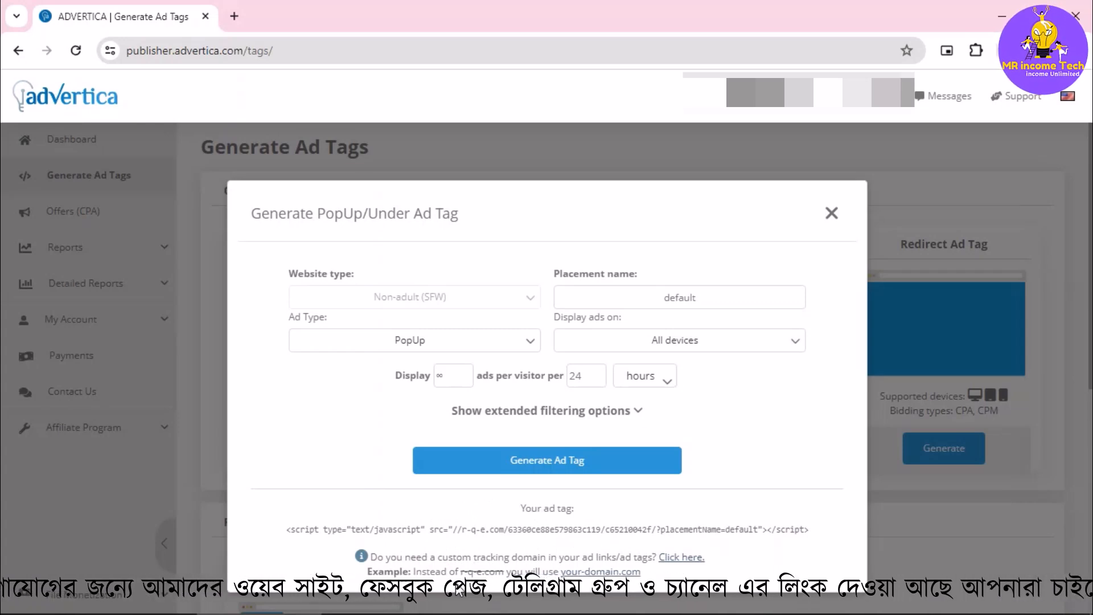
click(605, 526)
key(ctrl+c)
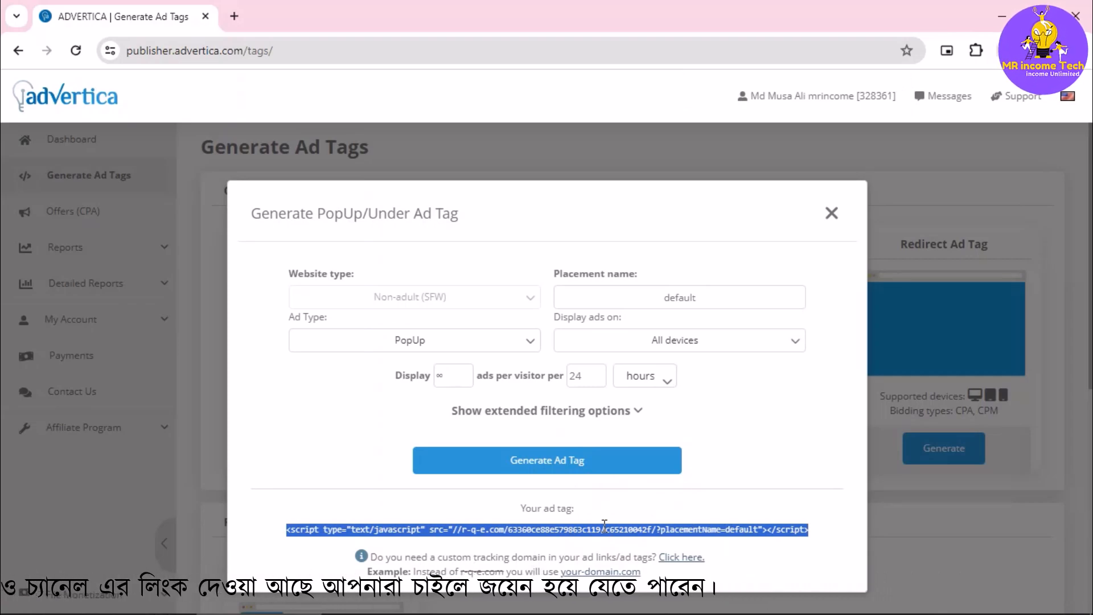
- Switch back to Blogger and open the theme page of the Free Website Making blog
key(alt+Tab)
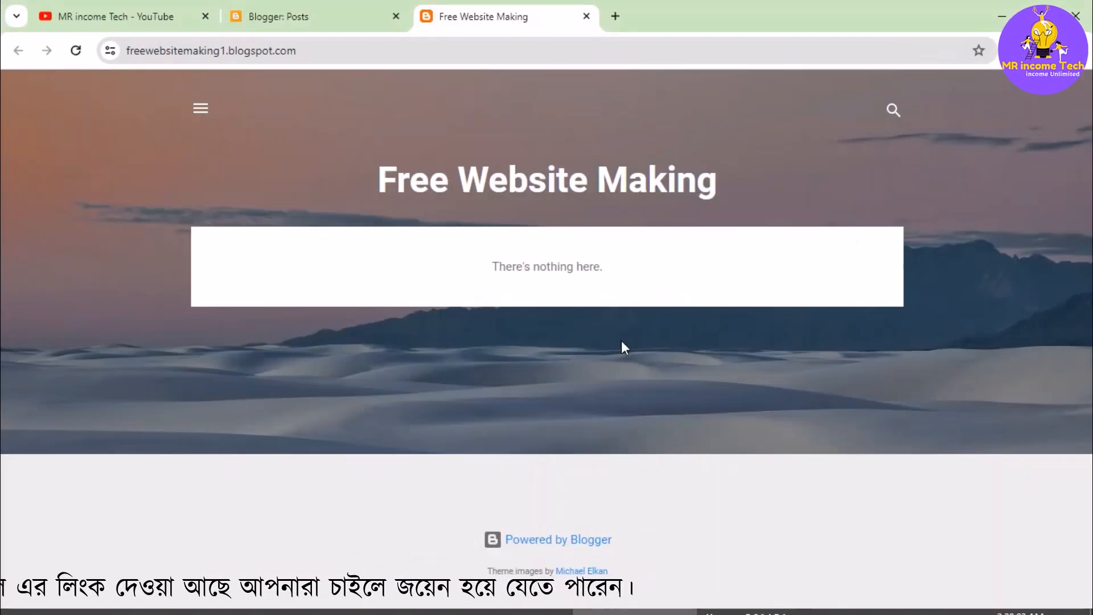
click(346, 8)
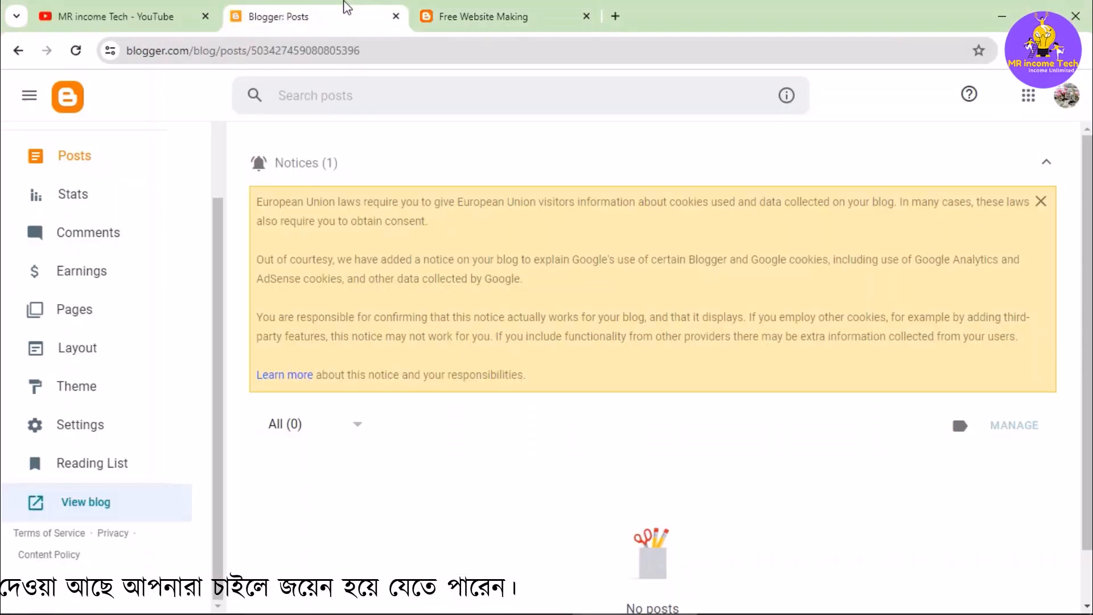
click(105, 390)
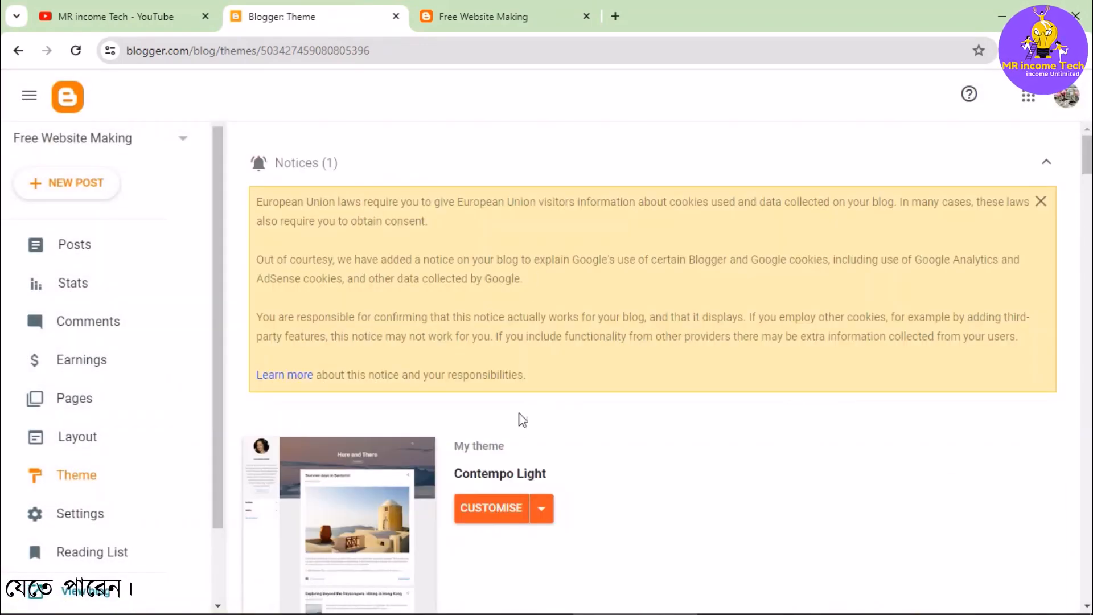
- Open the Contempo Light theme's HTML for editing, paste the PopUp ad script below the all-head-content include line, and save
scroll(521, 424, down, 1)
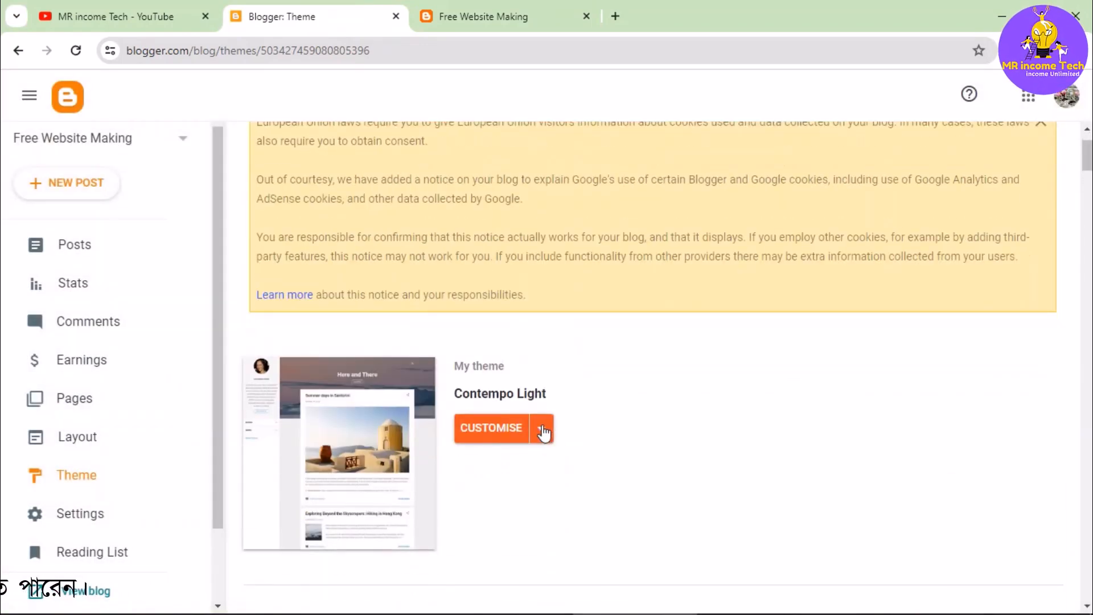
click(543, 430)
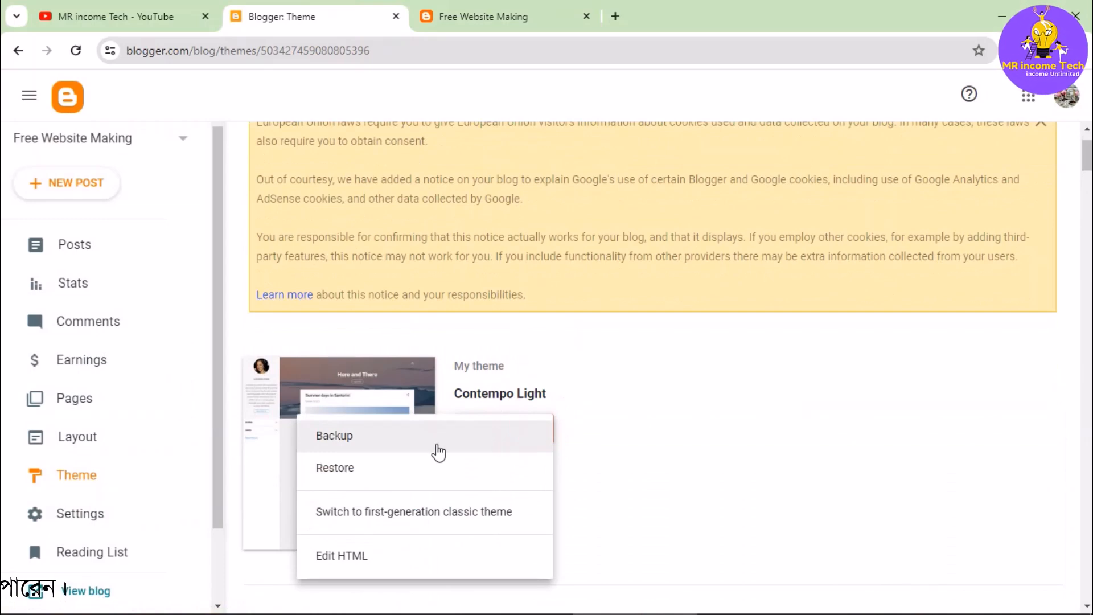
click(360, 562)
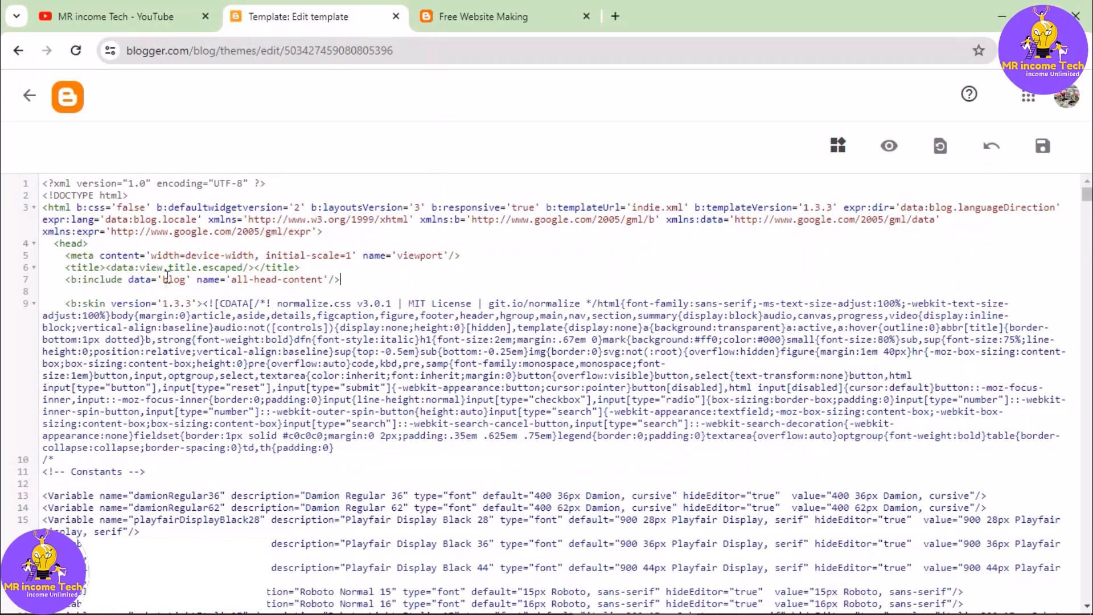
key(Return)
key(Return)
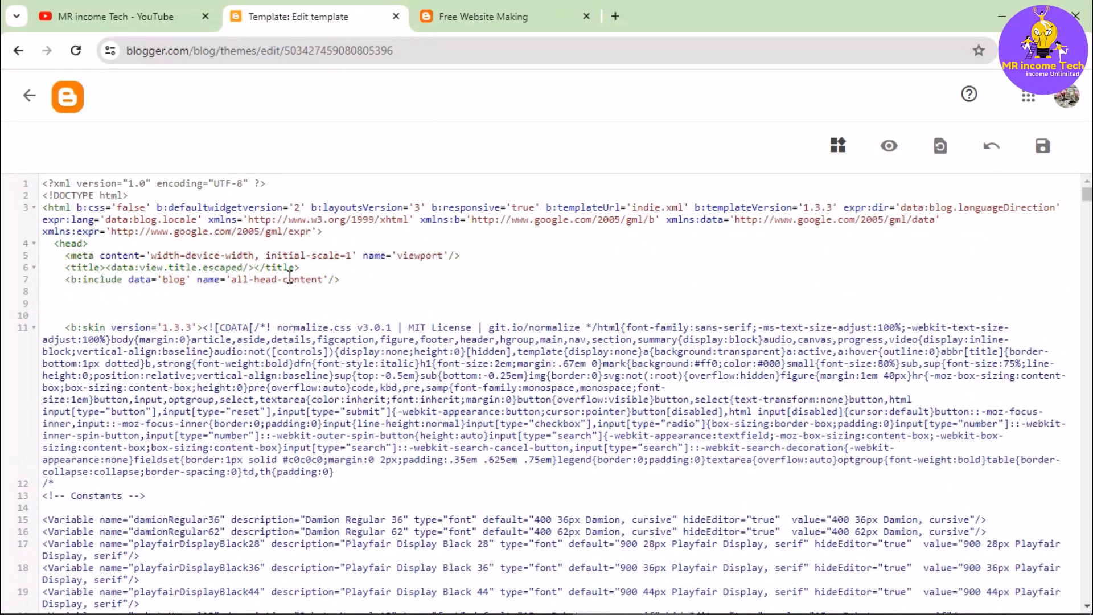
key(ctrl+v)
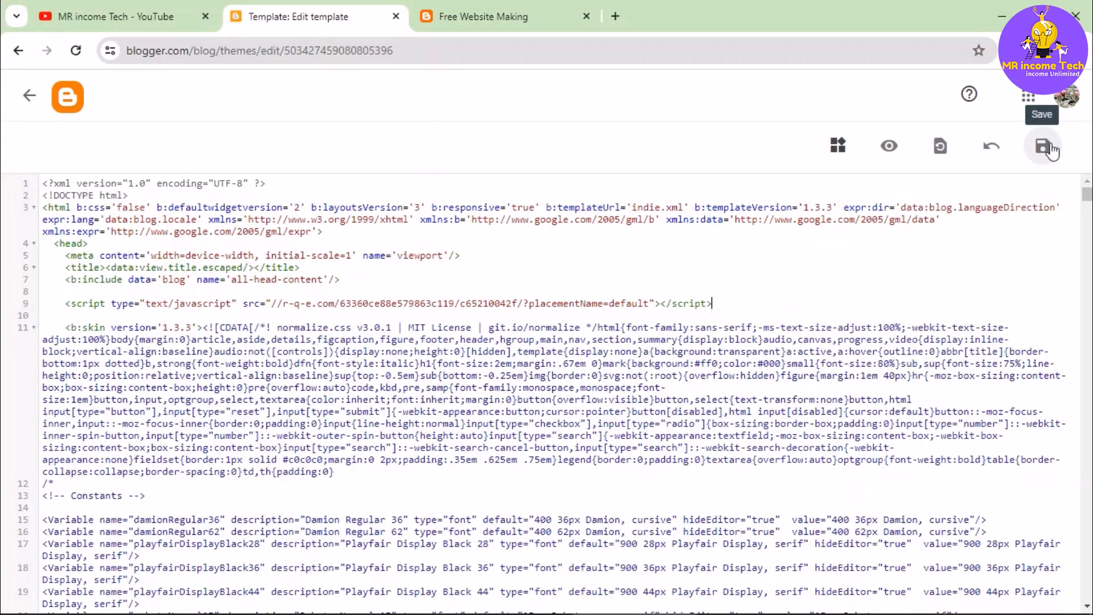
click(1045, 147)
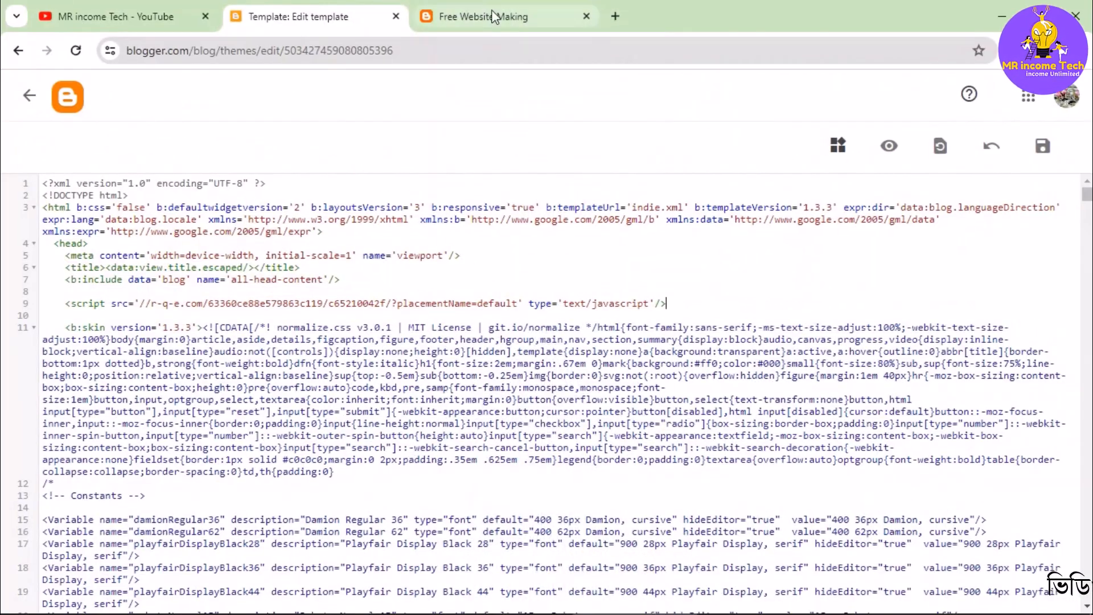
- Reload the live Free Website Making blog, test the pop-up ad by opening its search, and close the ad window
click(493, 14)
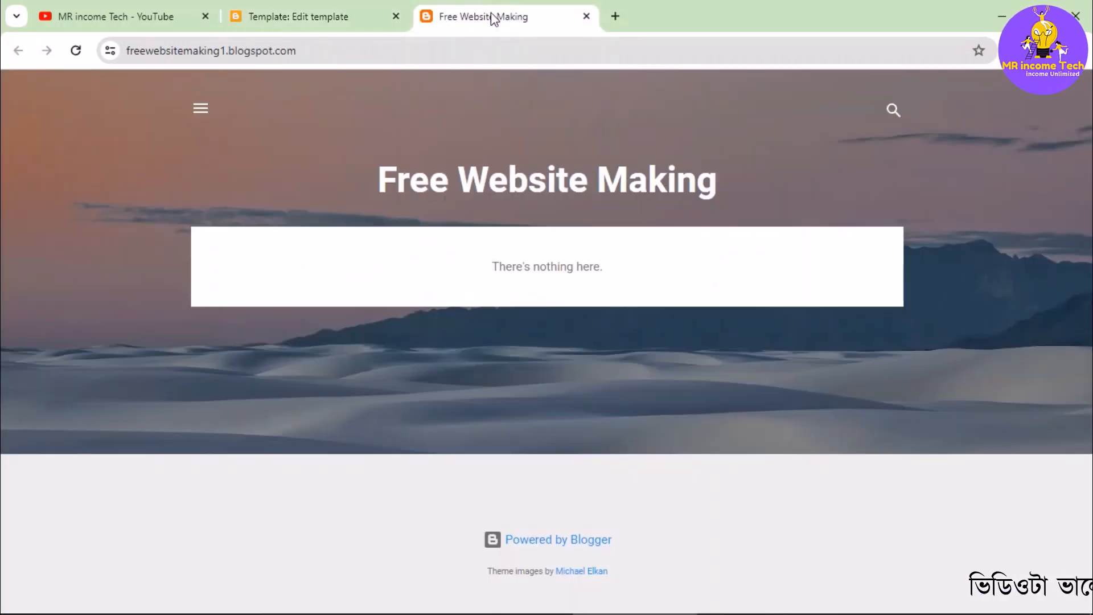
click(74, 54)
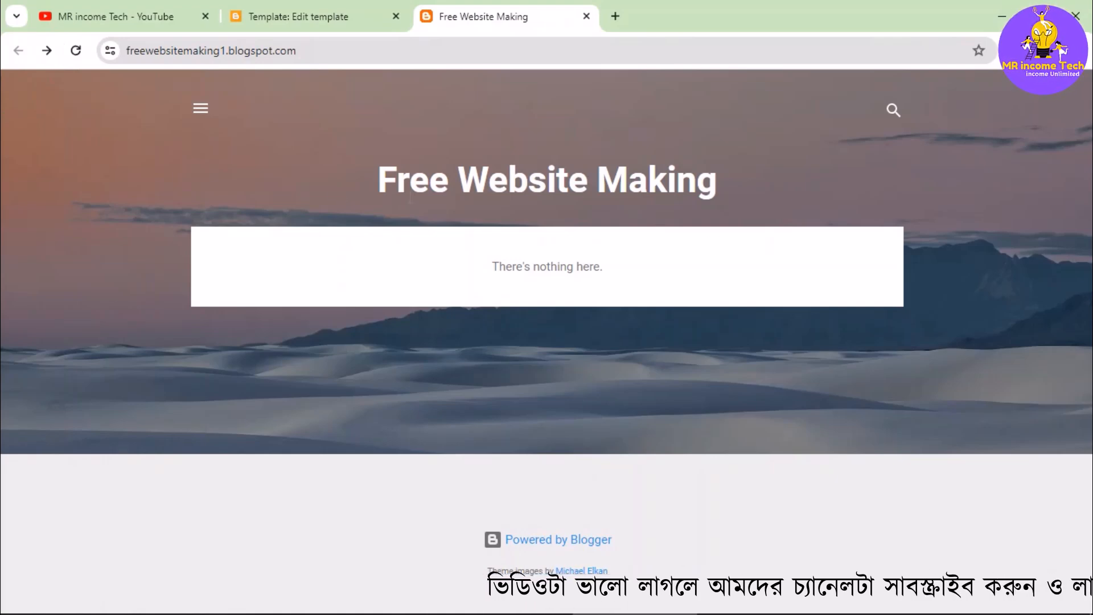
click(891, 112)
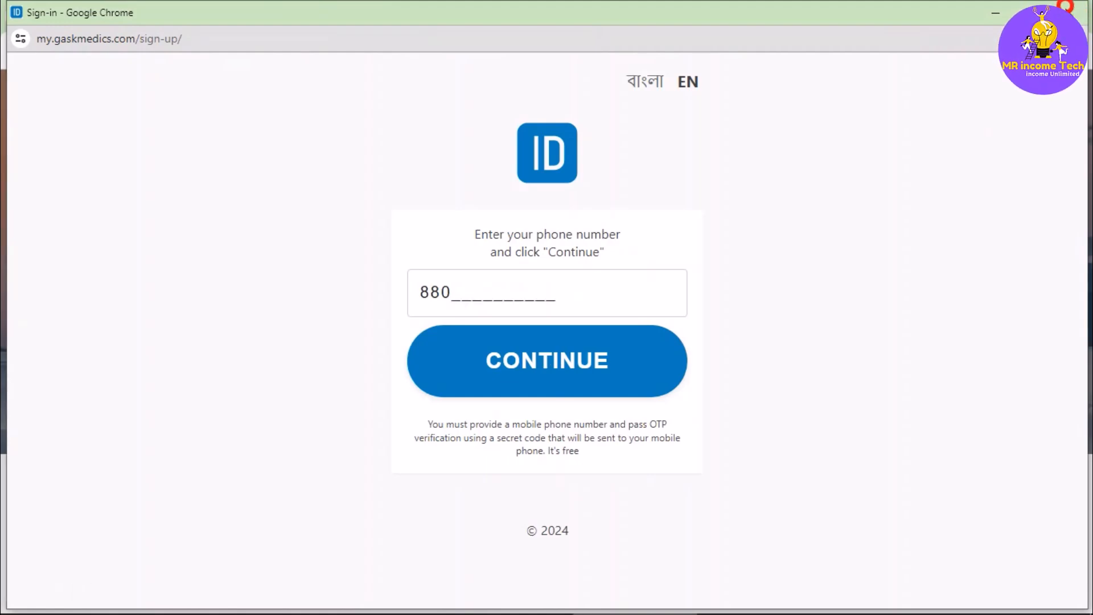
click(1069, 10)
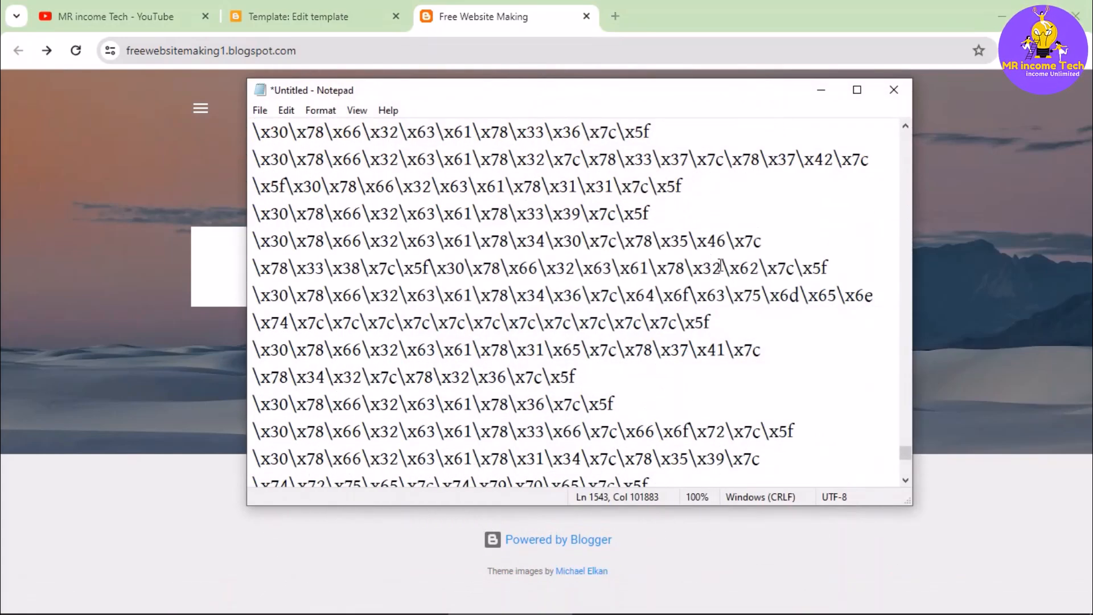
- Select the entire new template code in the untitled Notepad file
drag(624, 90, 709, 79)
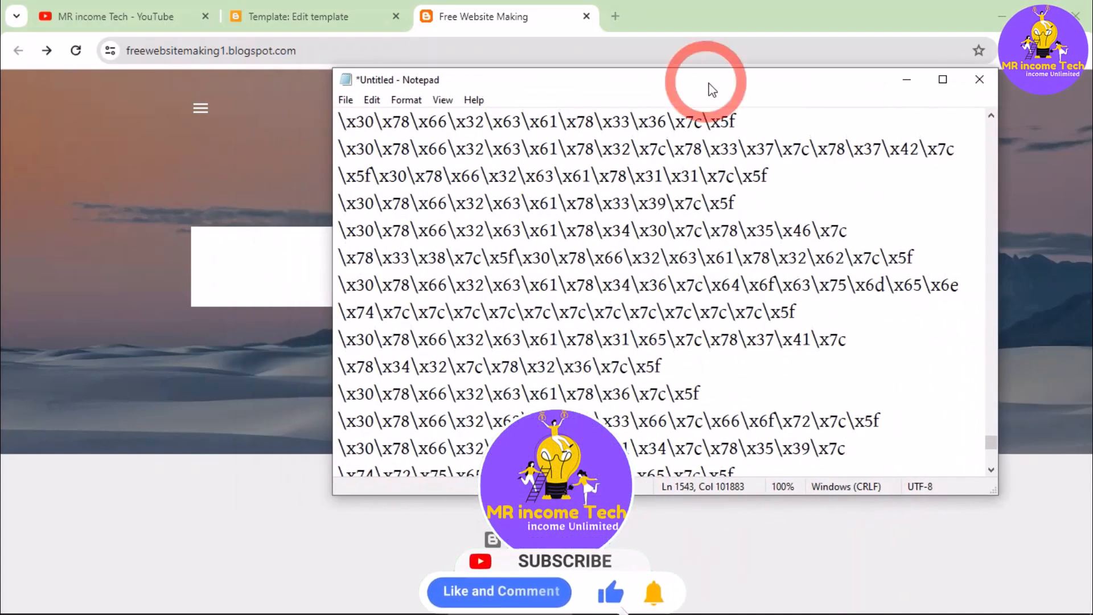
click(734, 304)
key(ctrl+a)
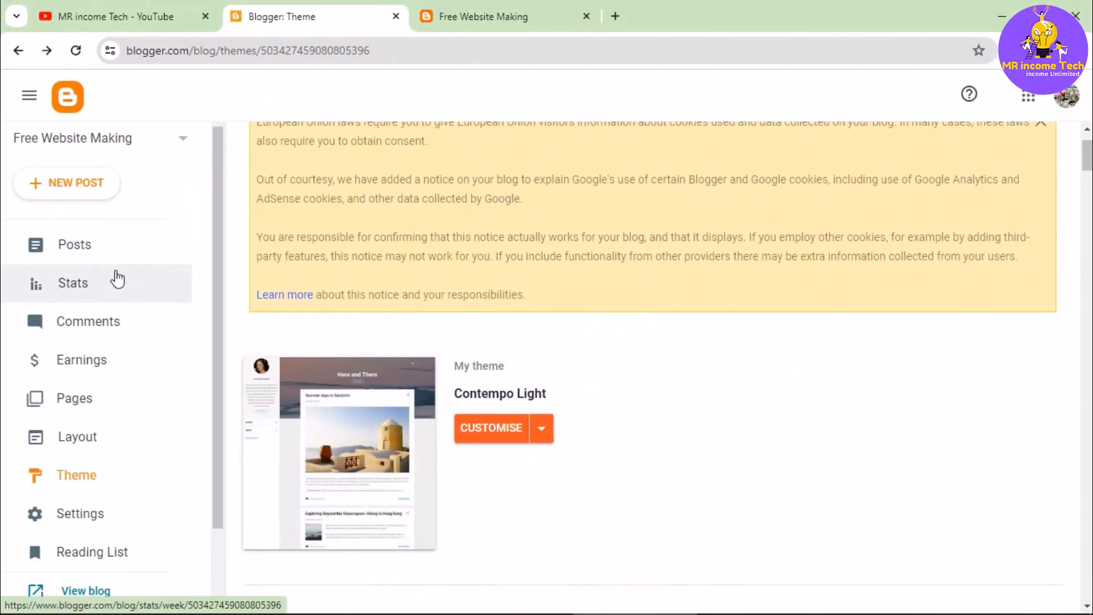
- Open the blog theme's HTML for editing and delete all of its existing code
click(91, 482)
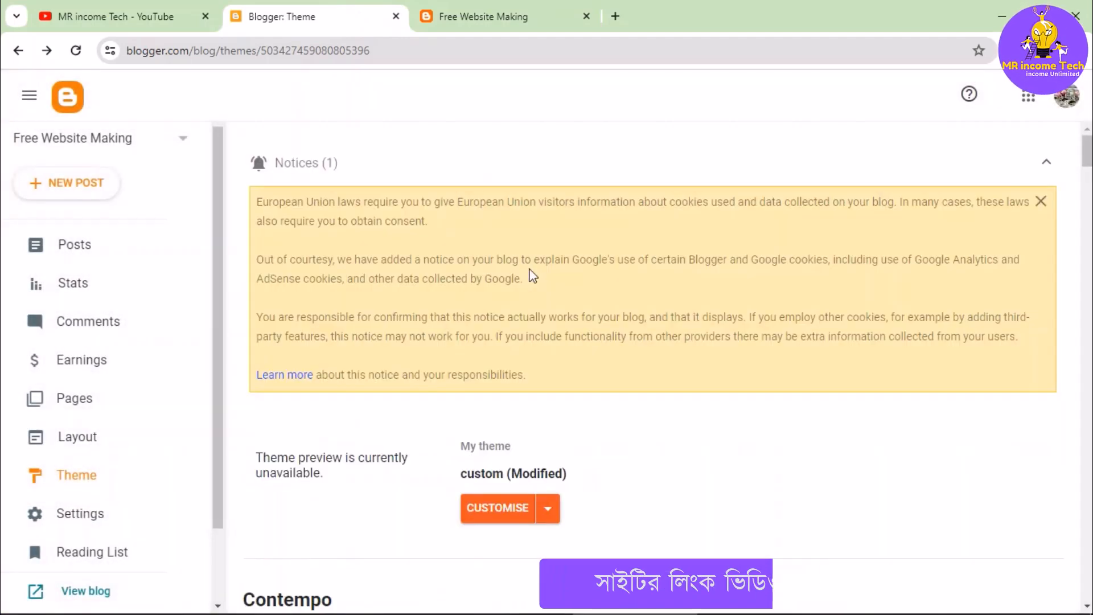
scroll(557, 409, down, 3)
click(549, 350)
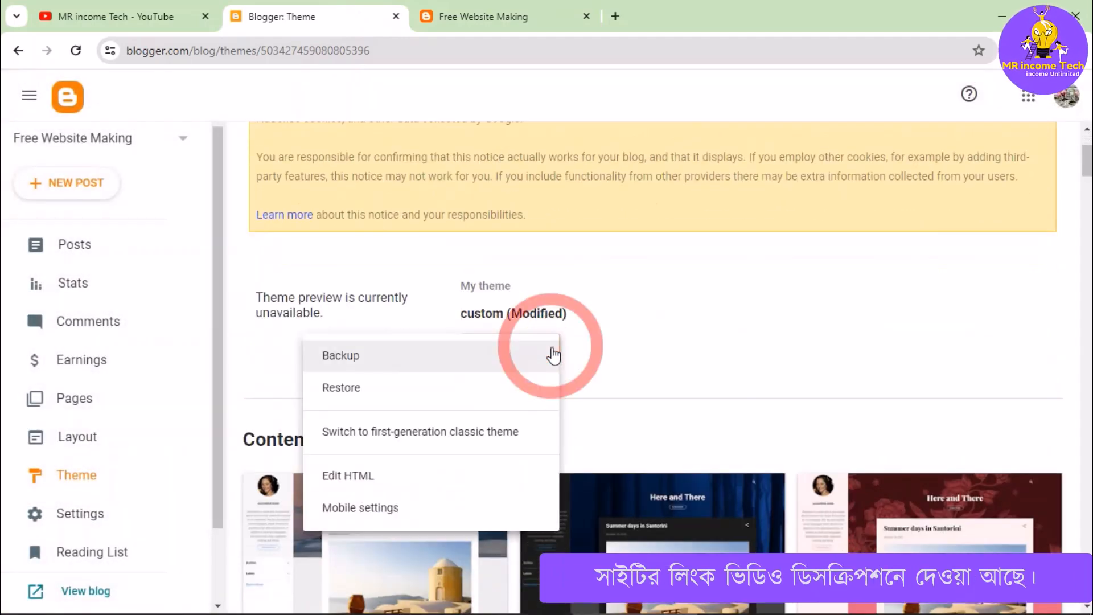
click(357, 475)
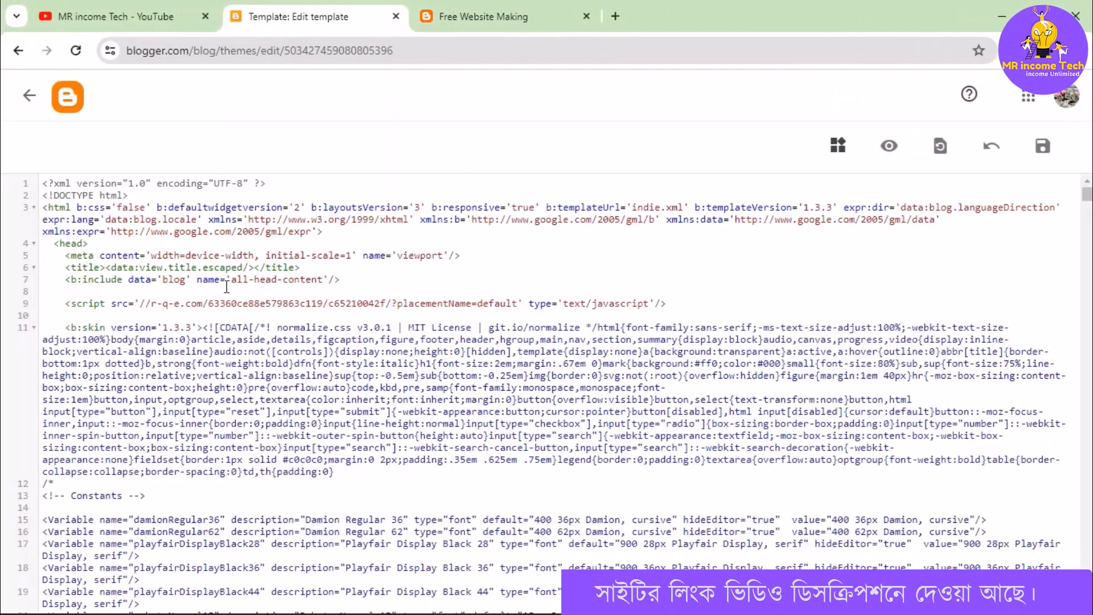
click(349, 275)
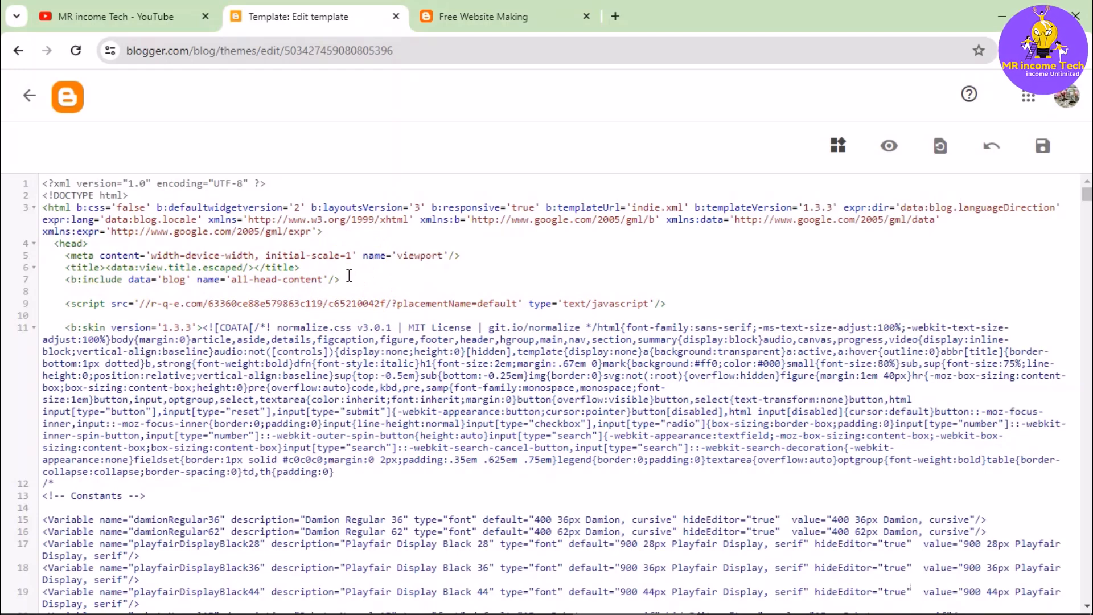
key(ctrl+a)
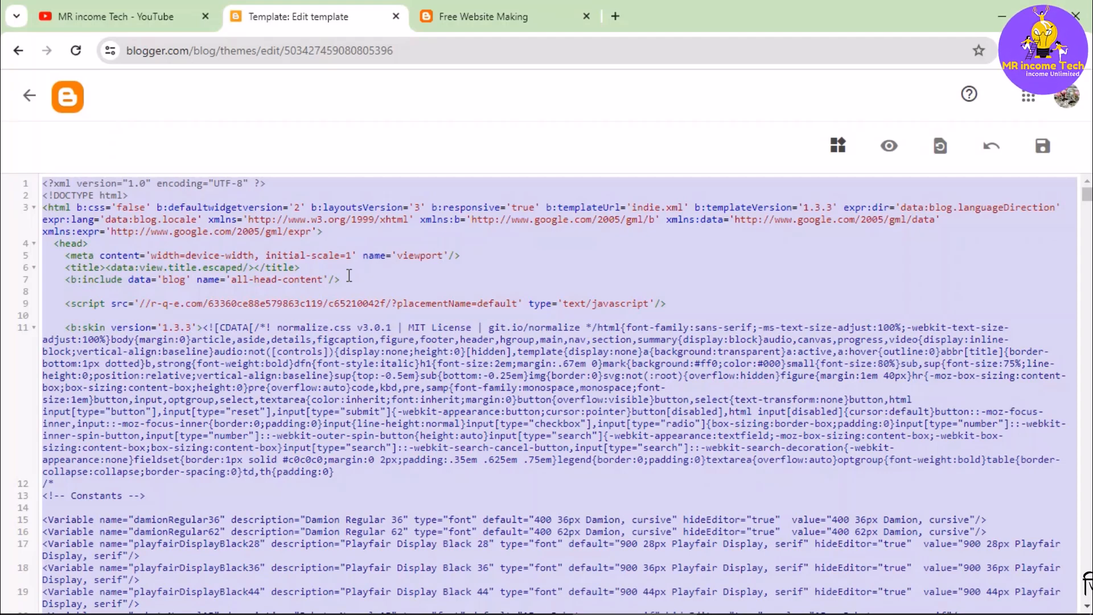
key(BackSpace)
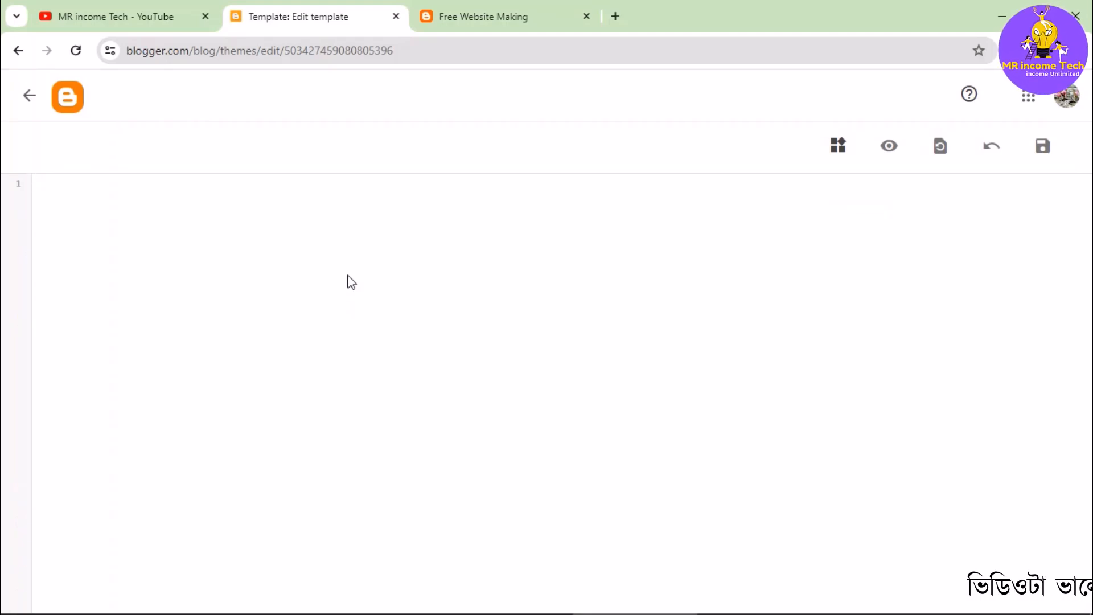
- Copy the complete template code from Notepad, paste it into the empty theme HTML in Blogger, and save the theme
key(alt+Tab)
drag(607, 77, 631, 73)
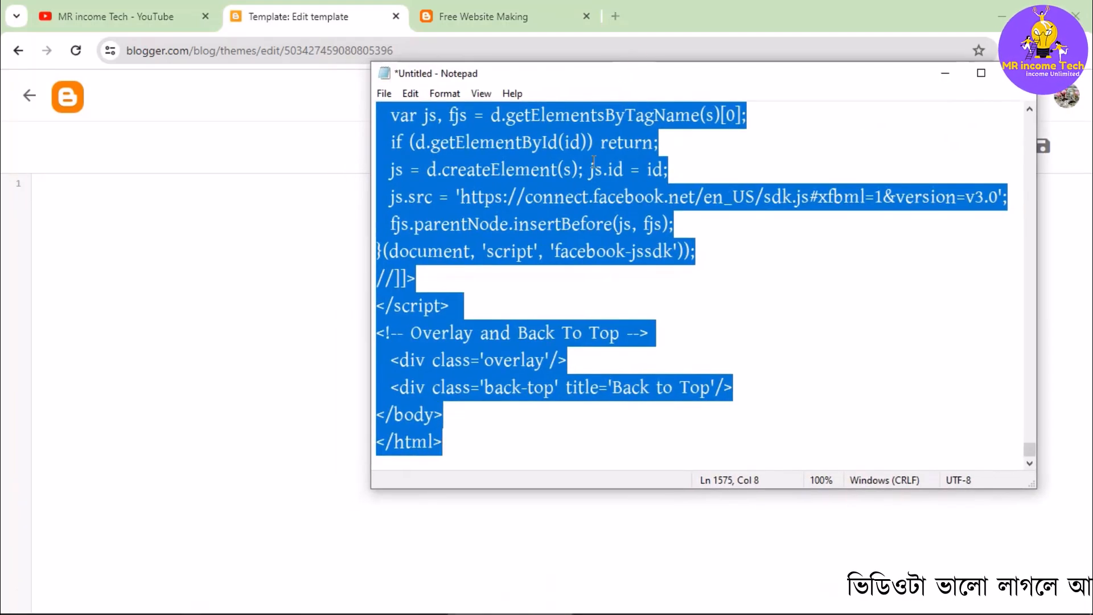
click(520, 285)
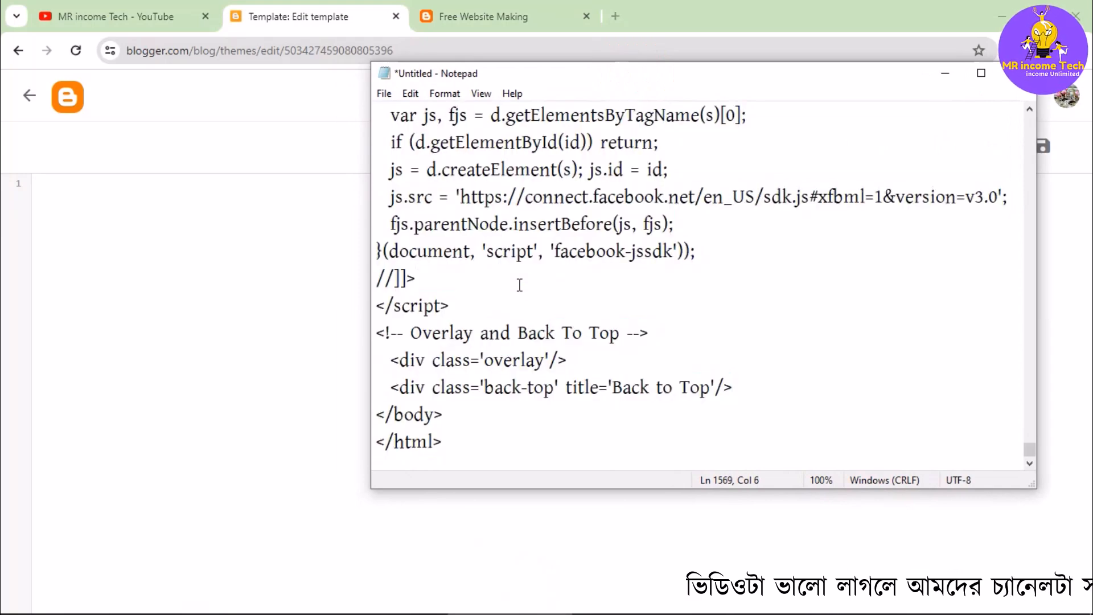
key(ctrl+a)
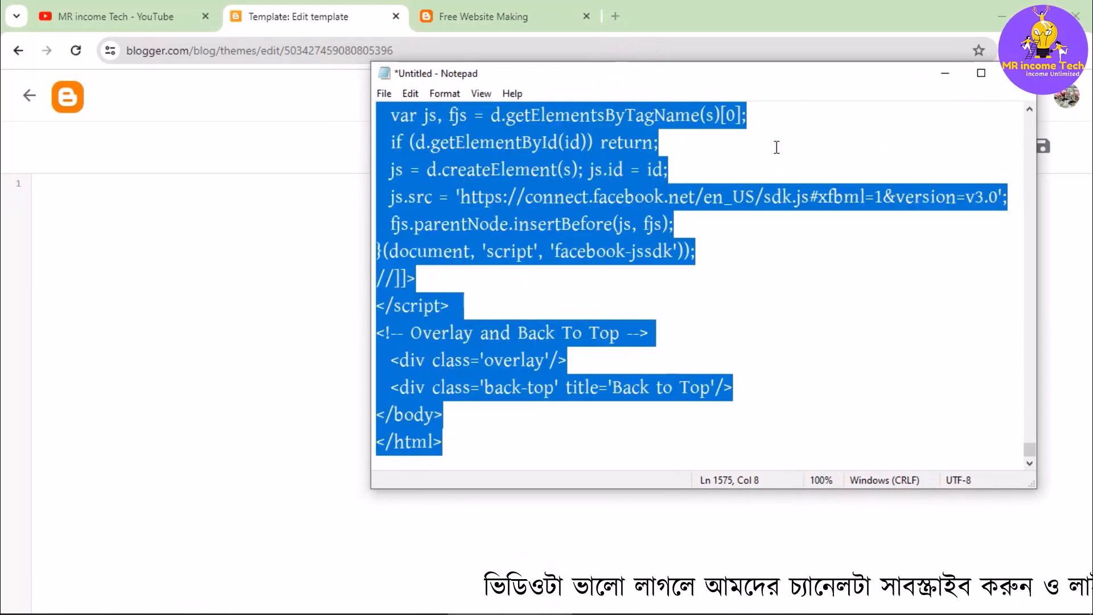
click(944, 73)
click(115, 191)
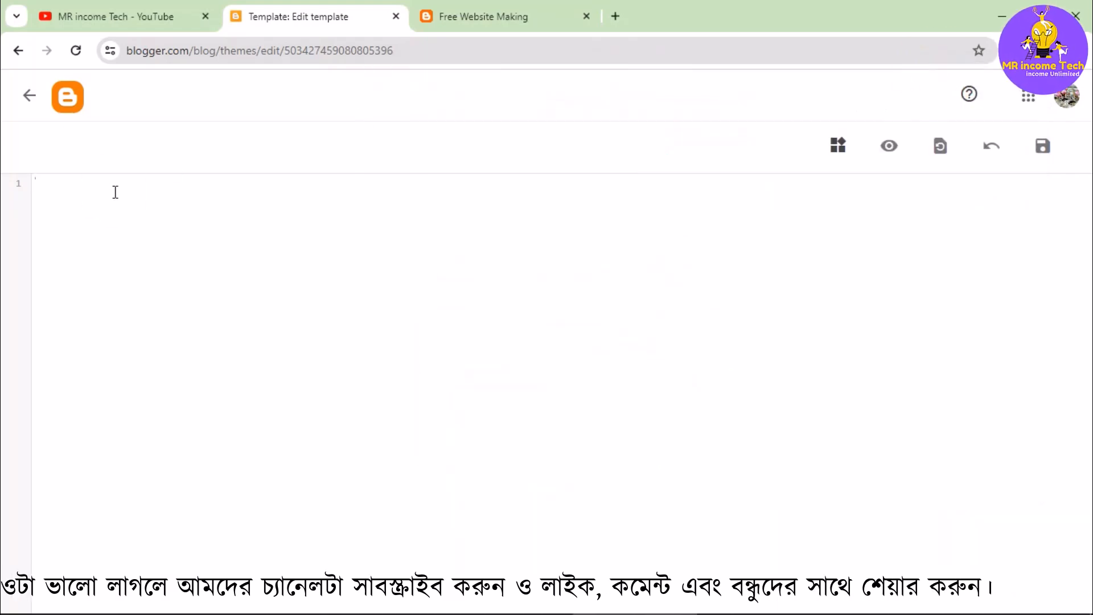
key(ctrl+v)
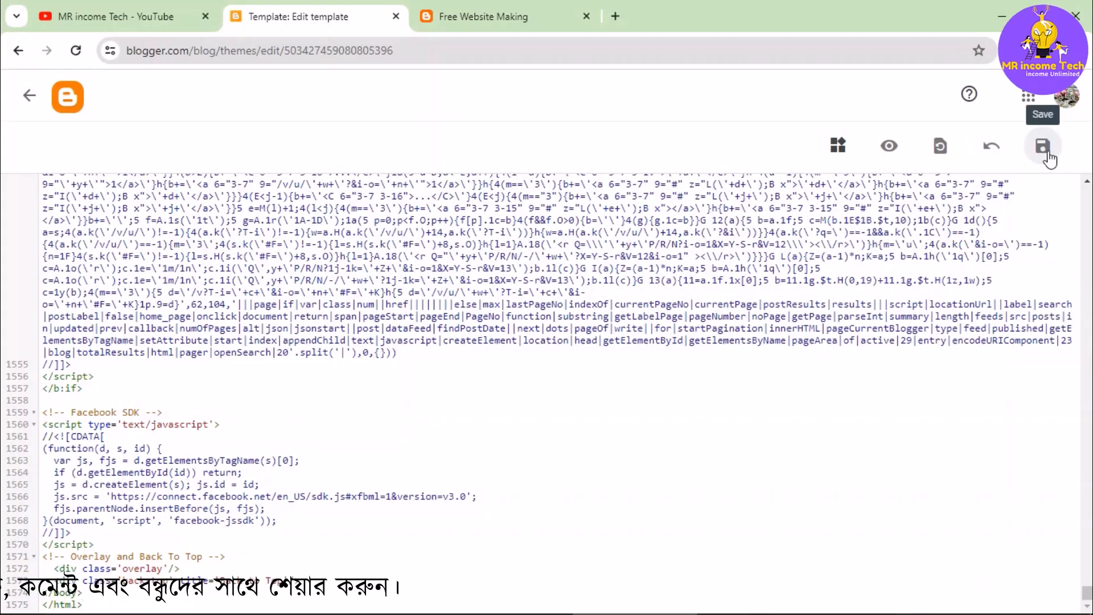
click(1048, 157)
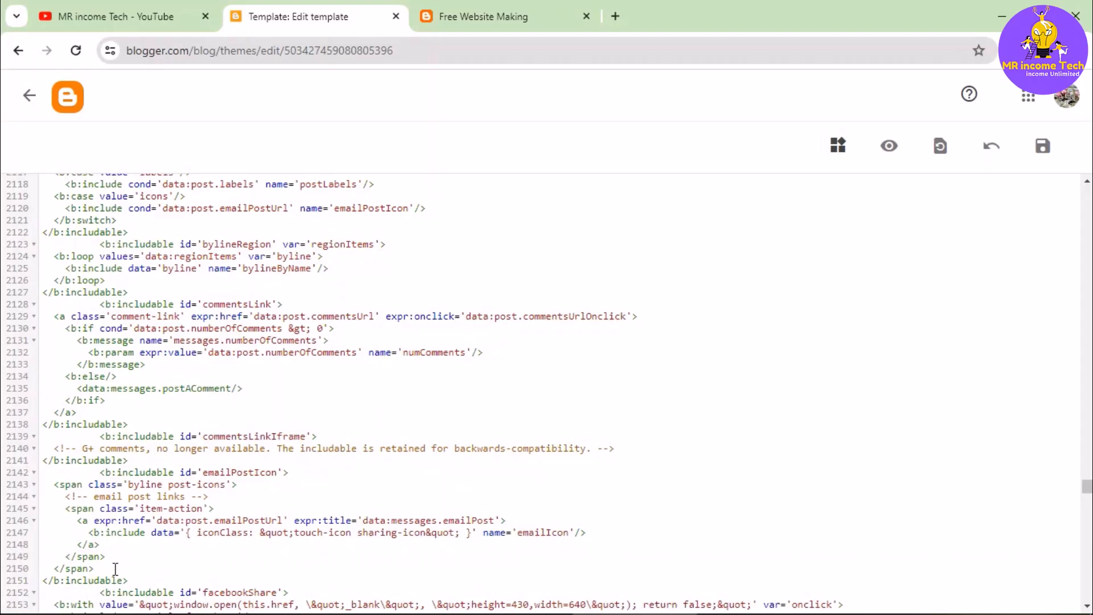
- Reload the live blog and look over the new template's header, sidebar and footer
click(504, 17)
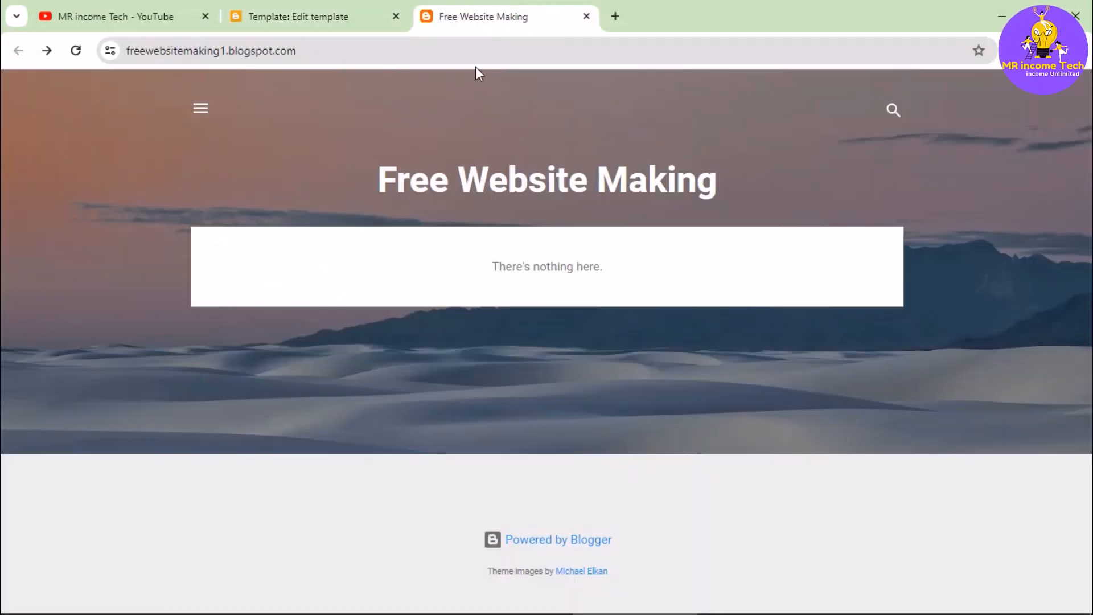
click(77, 50)
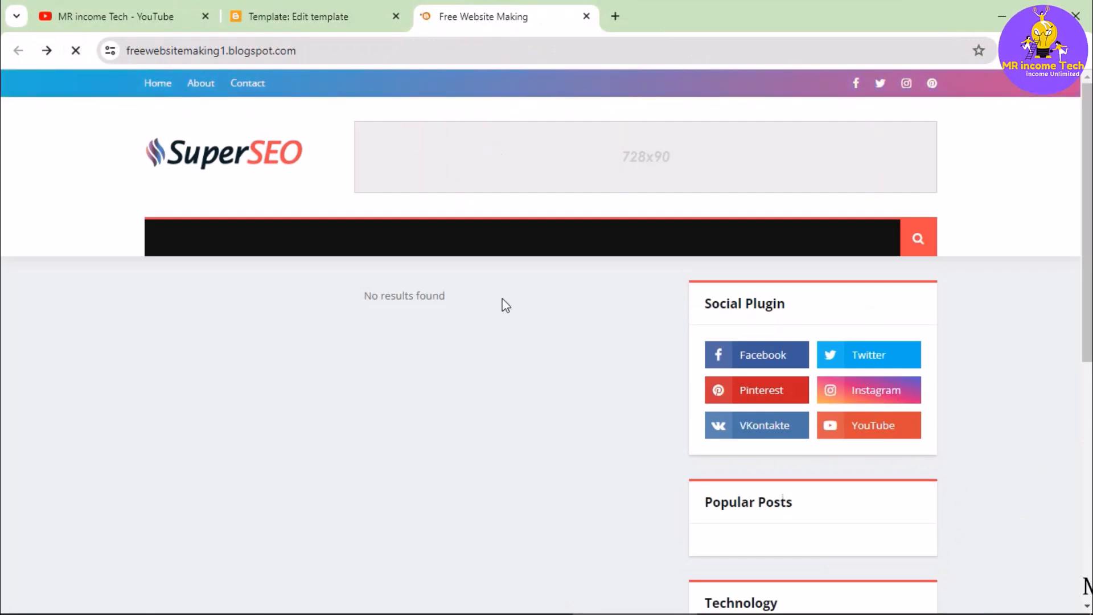
scroll(506, 306, down, 8)
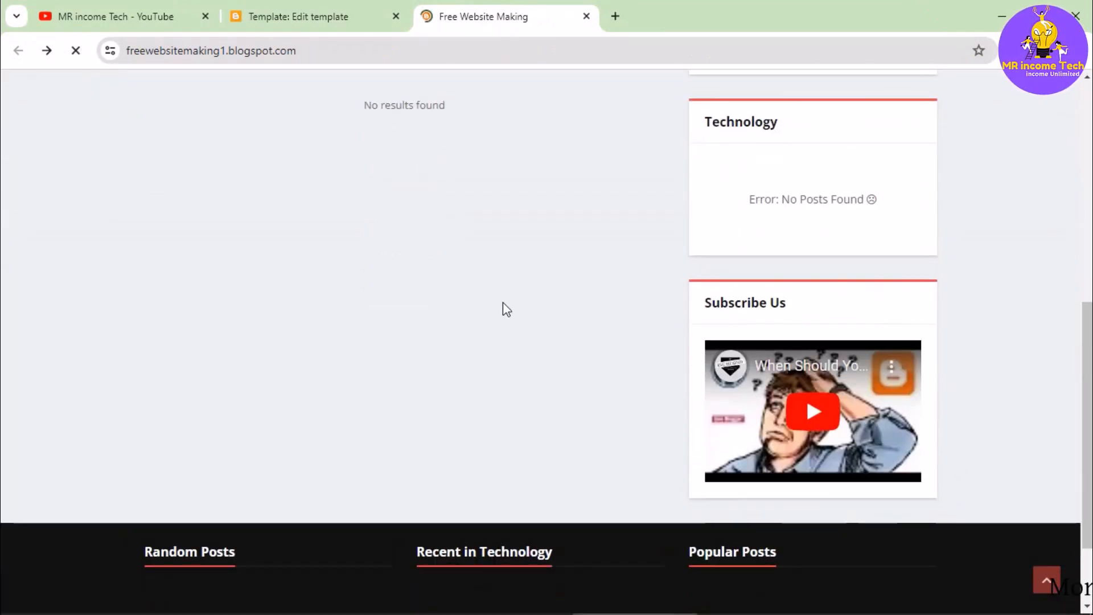
scroll(506, 307, down, 2)
scroll(503, 303, up, 10)
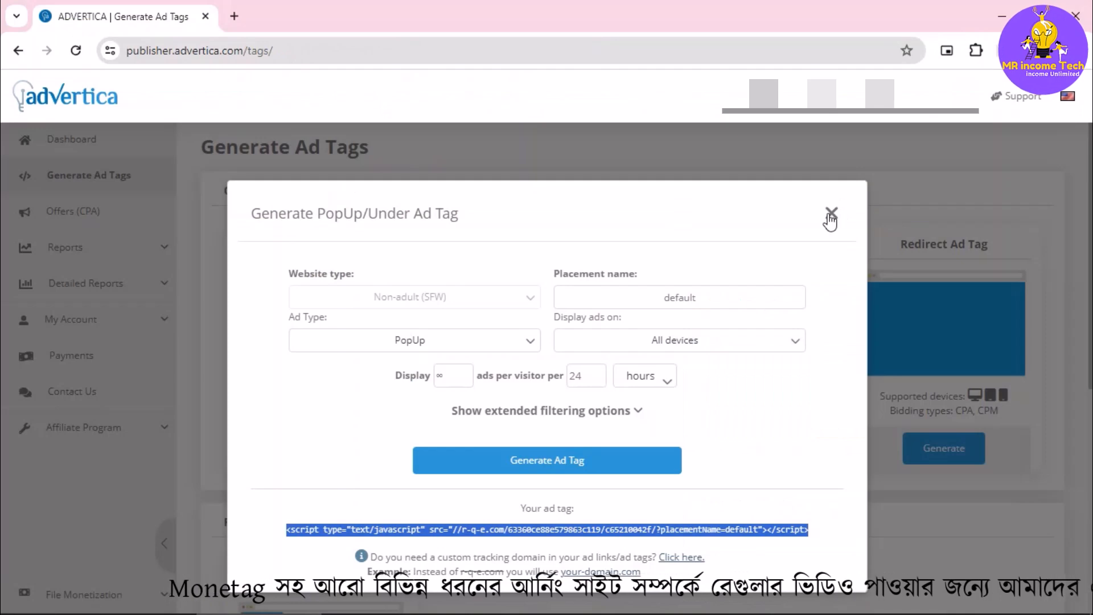
- Switch to Advertica, close the PopUp/Under tag dialog, and generate a Banner ad tag with banner size 728x90
click(831, 214)
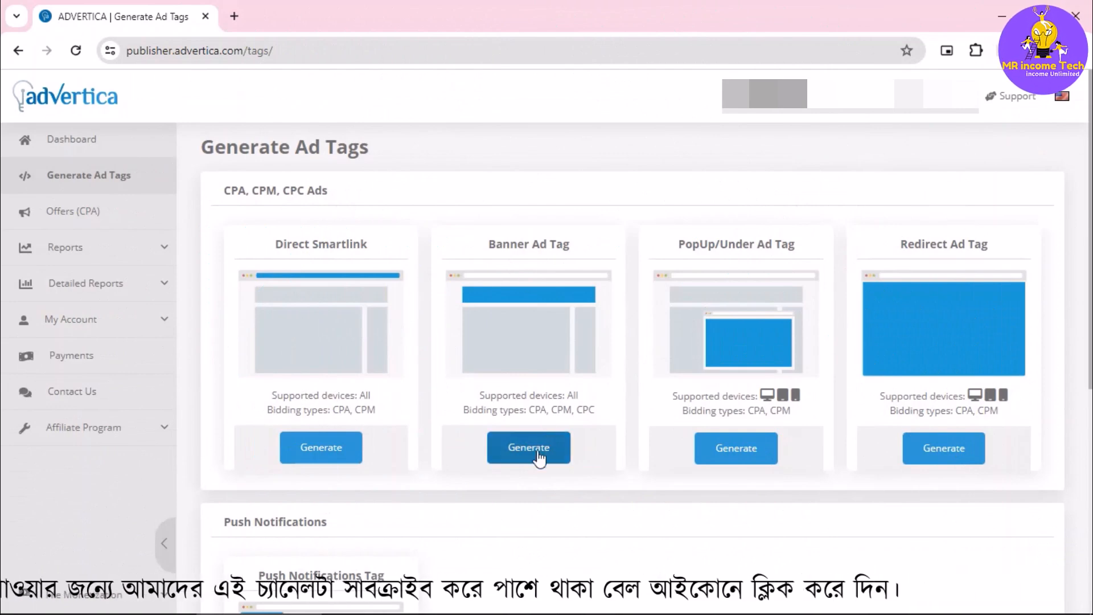
click(529, 448)
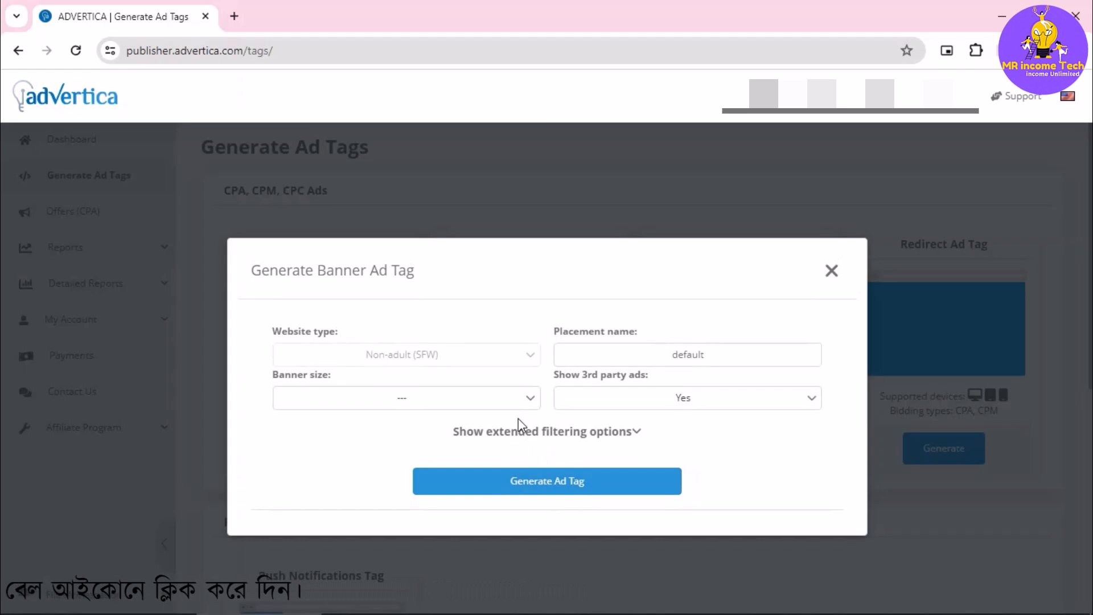
click(515, 398)
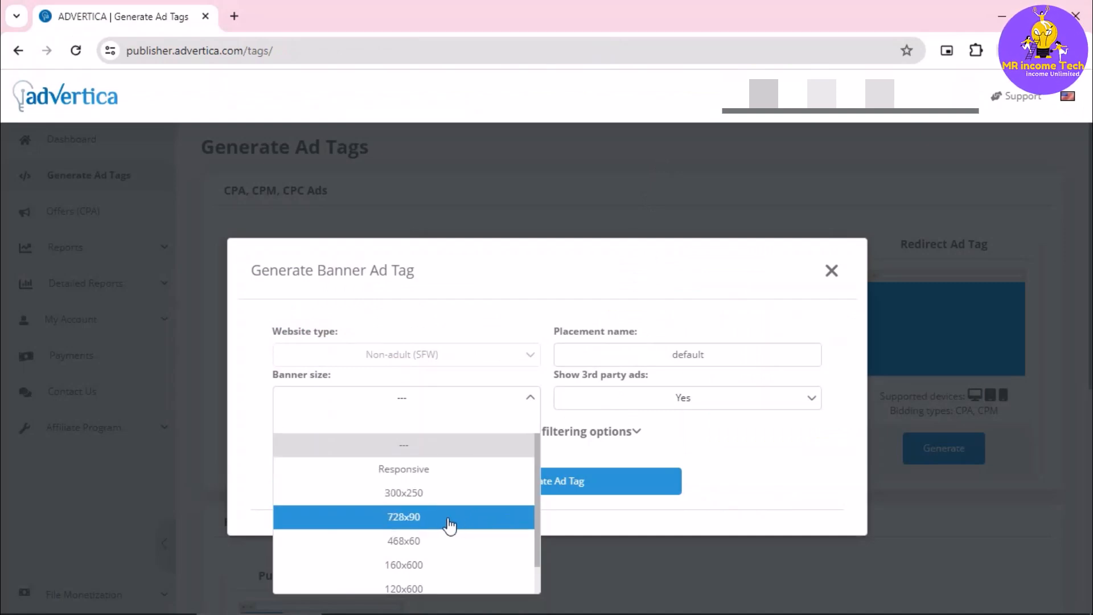
click(416, 520)
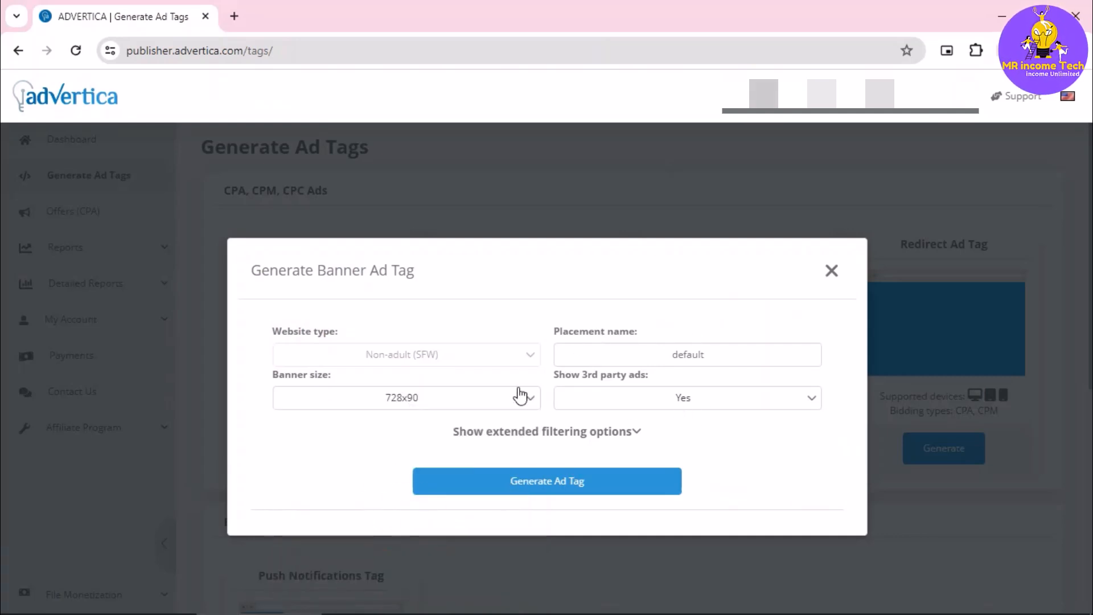
click(552, 483)
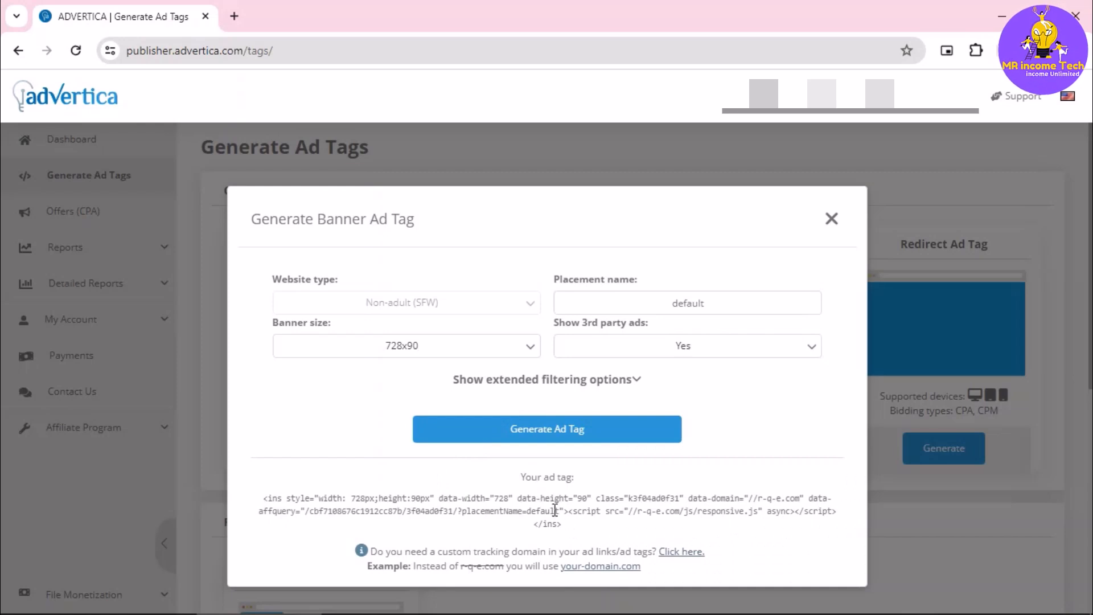
key(ctrl+alt+d)
drag(262, 485, 312, 469)
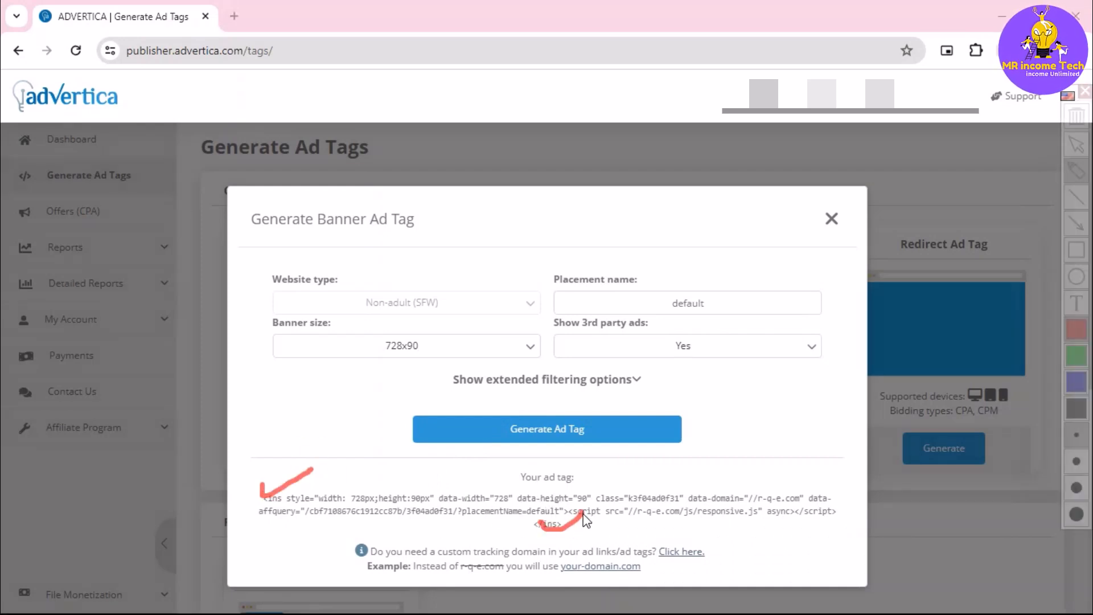
key(Escape)
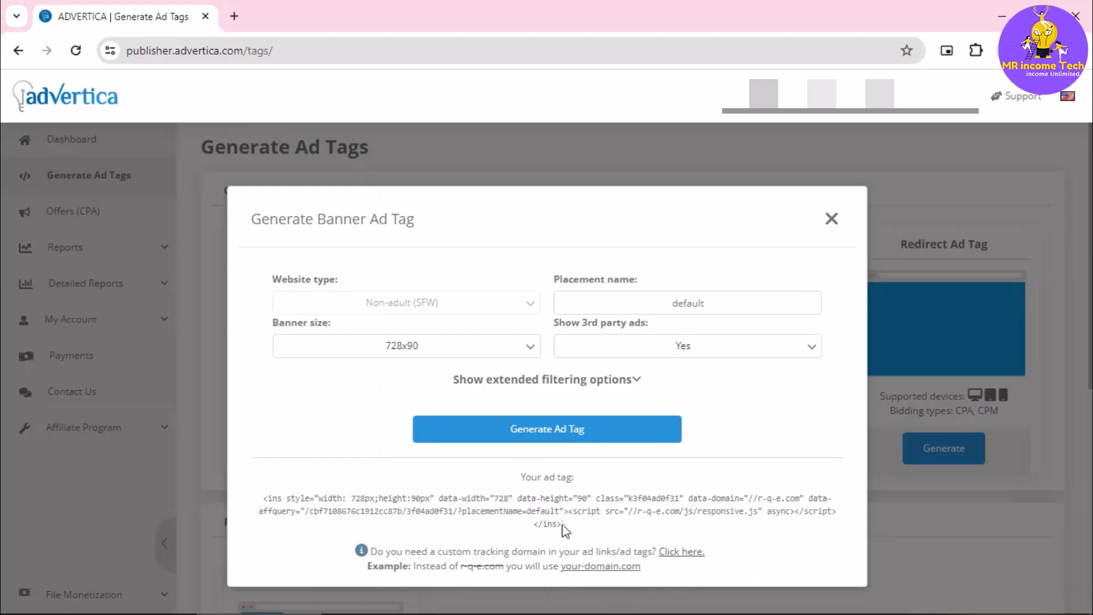
- Copy the generated 728x90 banner ad tag code, switch to Blogger, and leave the theme editor for the blog's Layout page
drag(562, 525, 261, 499)
key(ctrl+c)
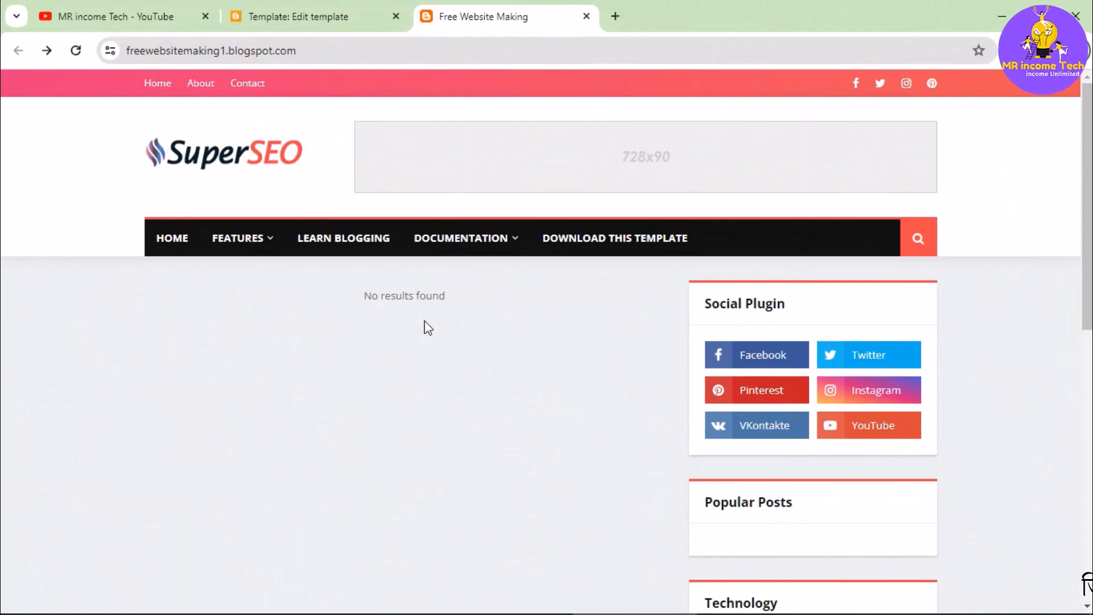
click(330, 7)
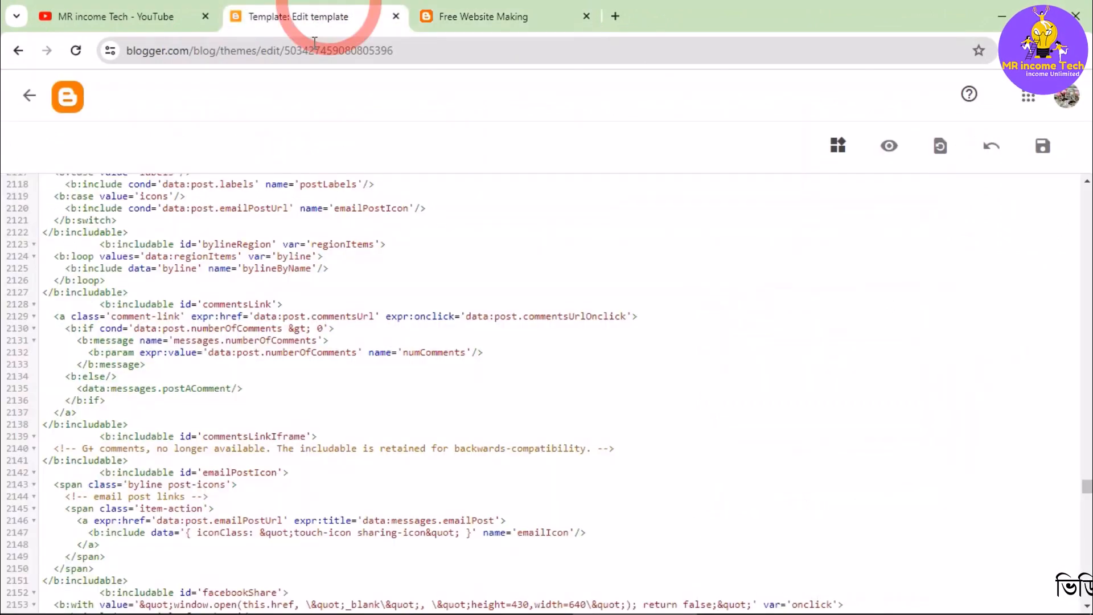
click(35, 101)
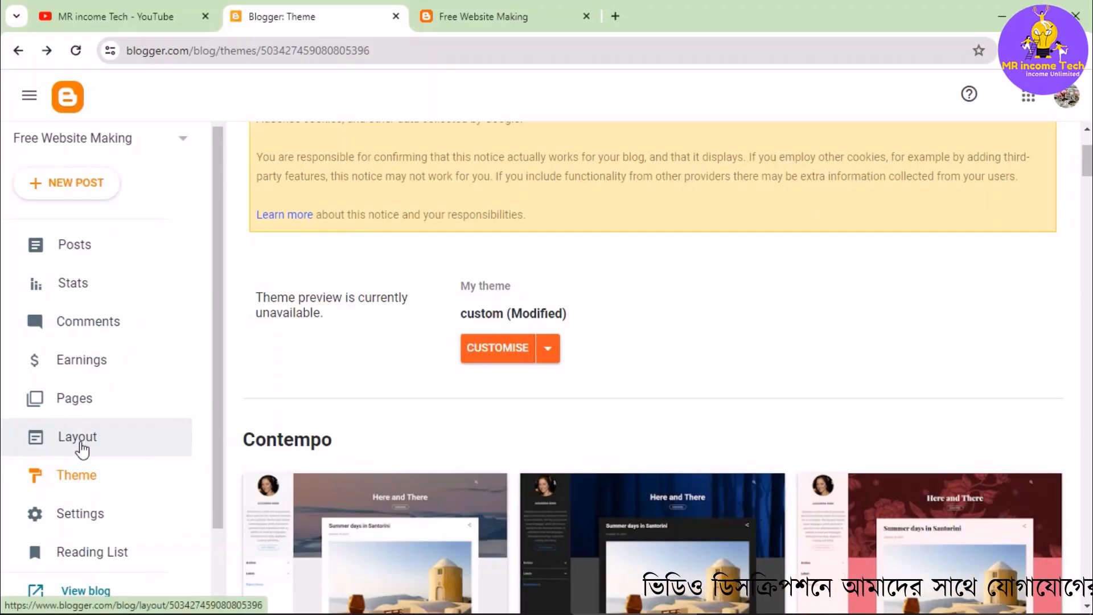
click(80, 438)
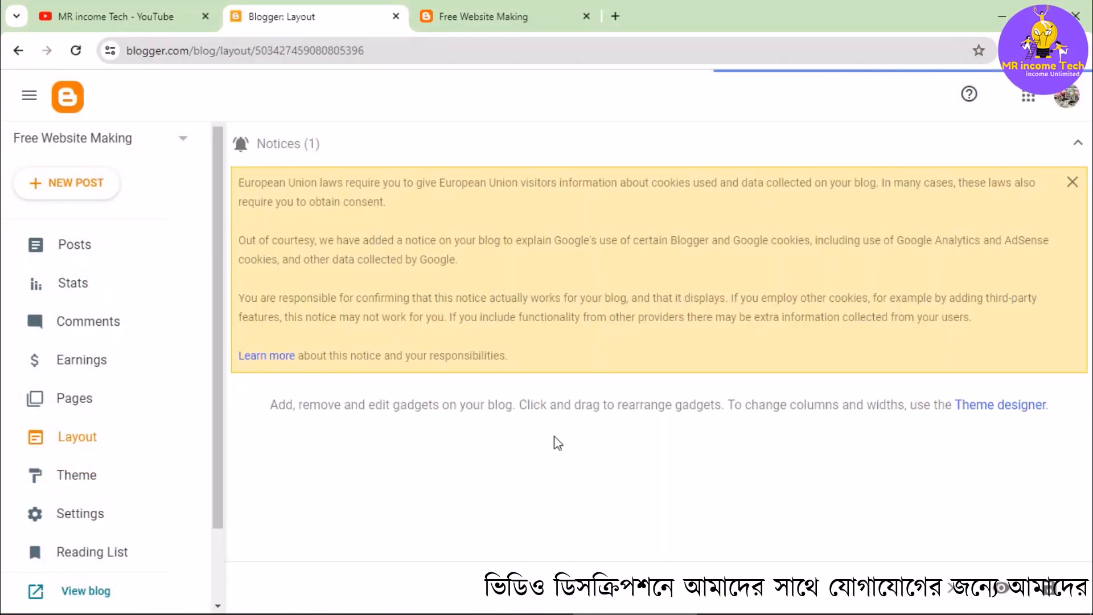
- Replace the content of the Header Ads 728x90 gadget with the copied banner ad tag, then save the gadget and the layout
scroll(556, 442, down, 3)
scroll(769, 454, down, 1)
click(1077, 183)
scroll(962, 344, up, 2)
scroll(962, 344, down, 3)
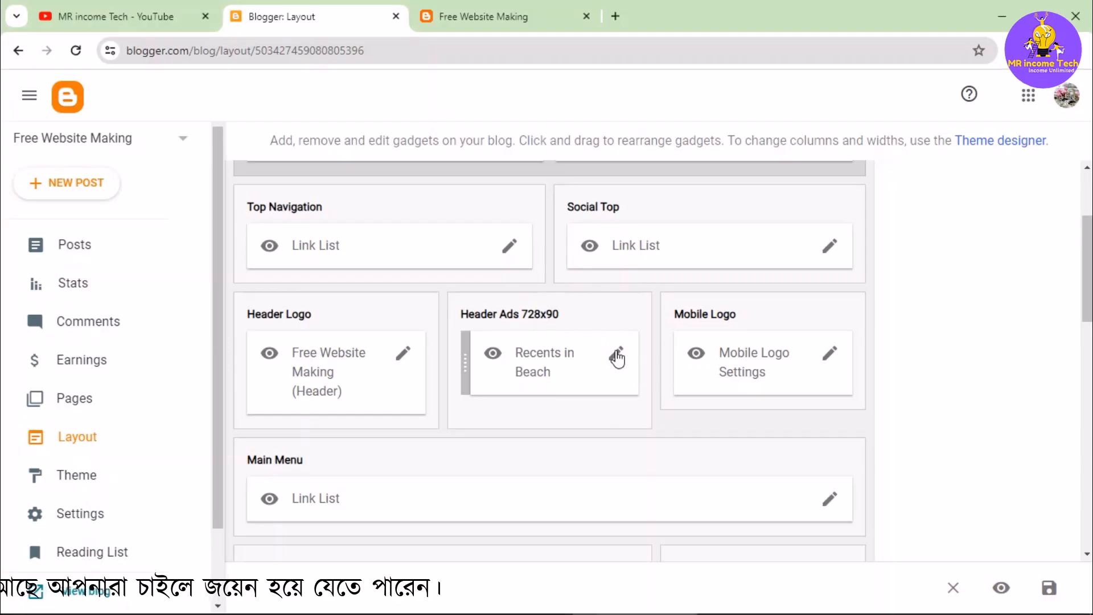
click(617, 355)
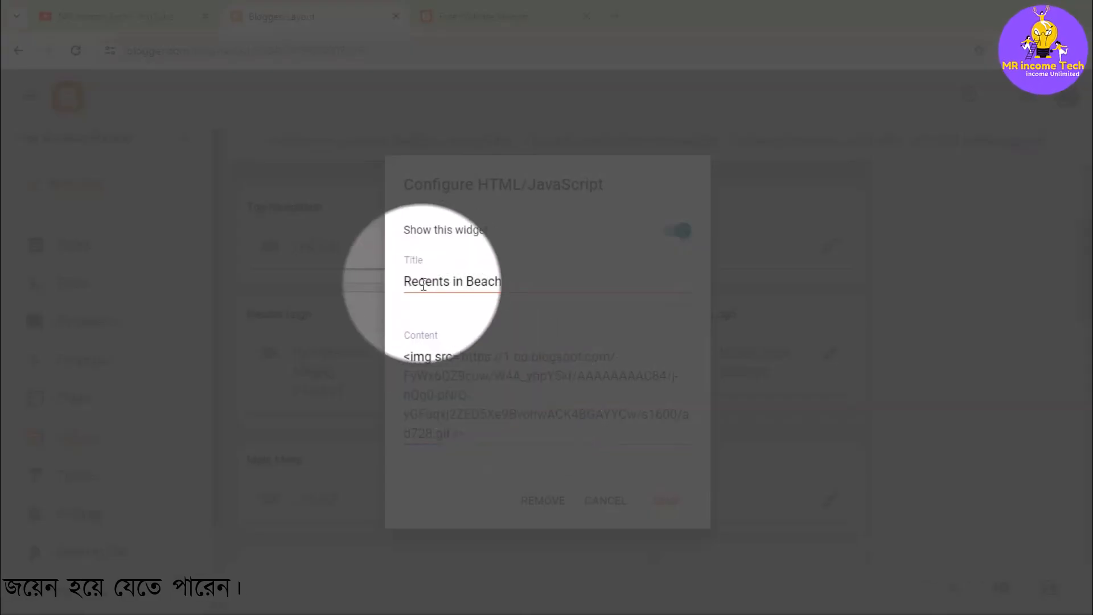
click(486, 393)
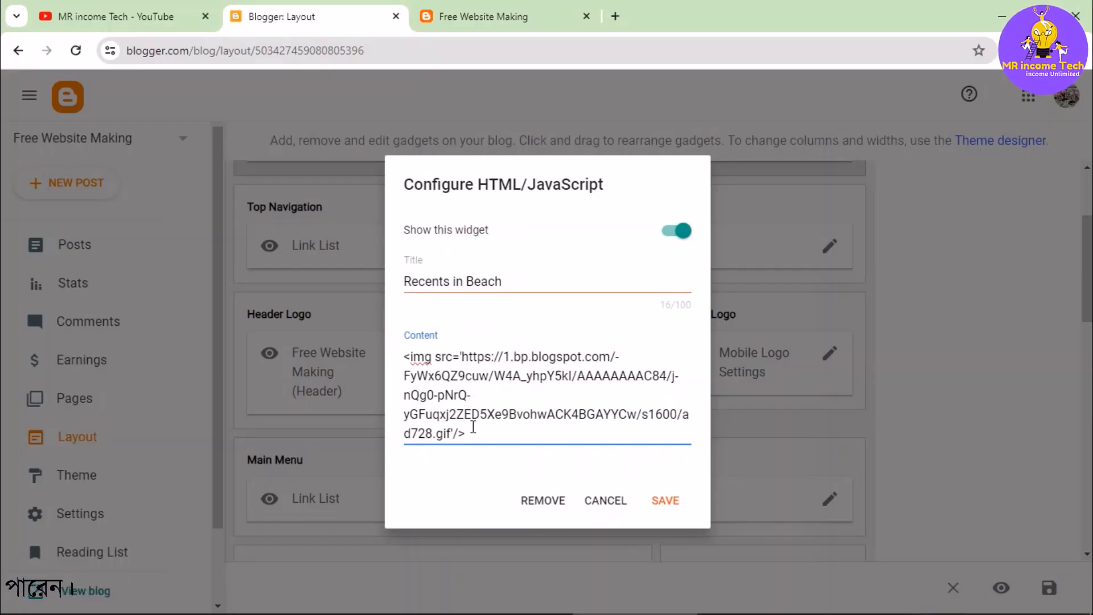
key(ctrl+a)
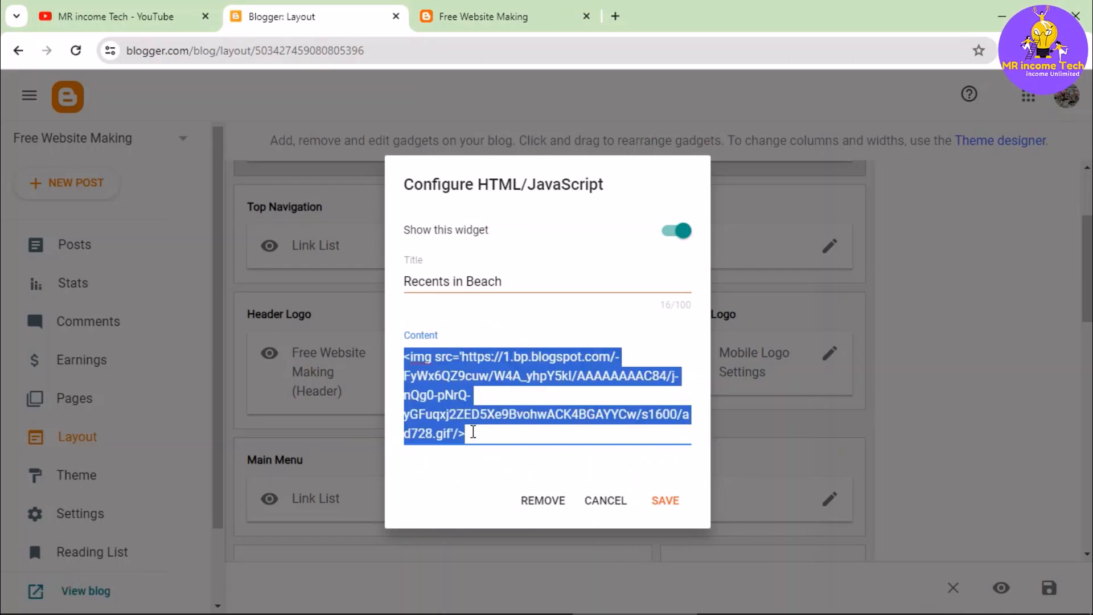
key(BackSpace)
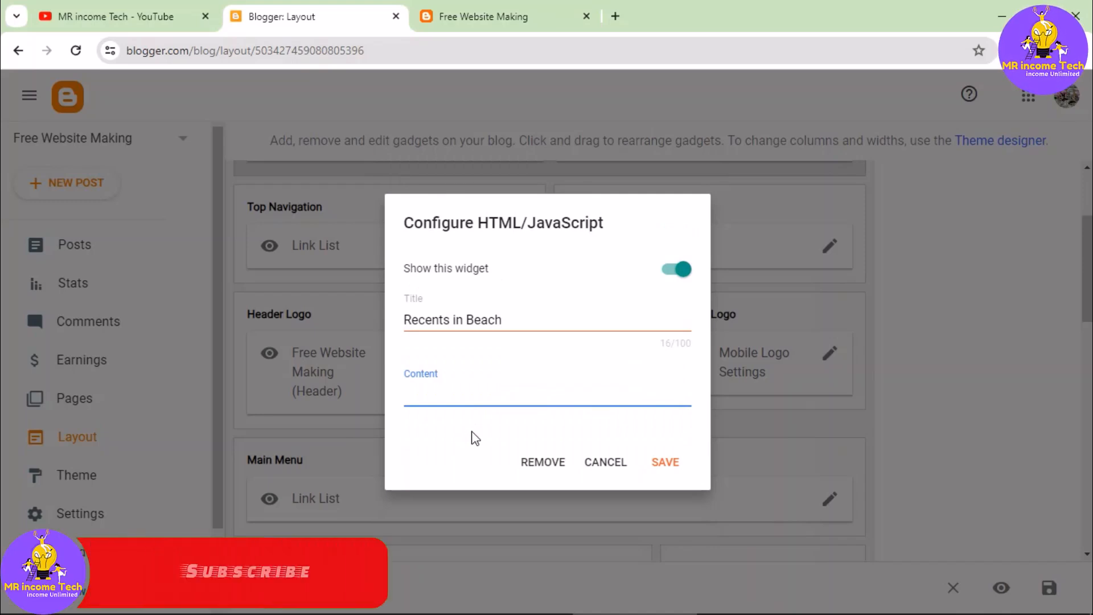
key(ctrl+v)
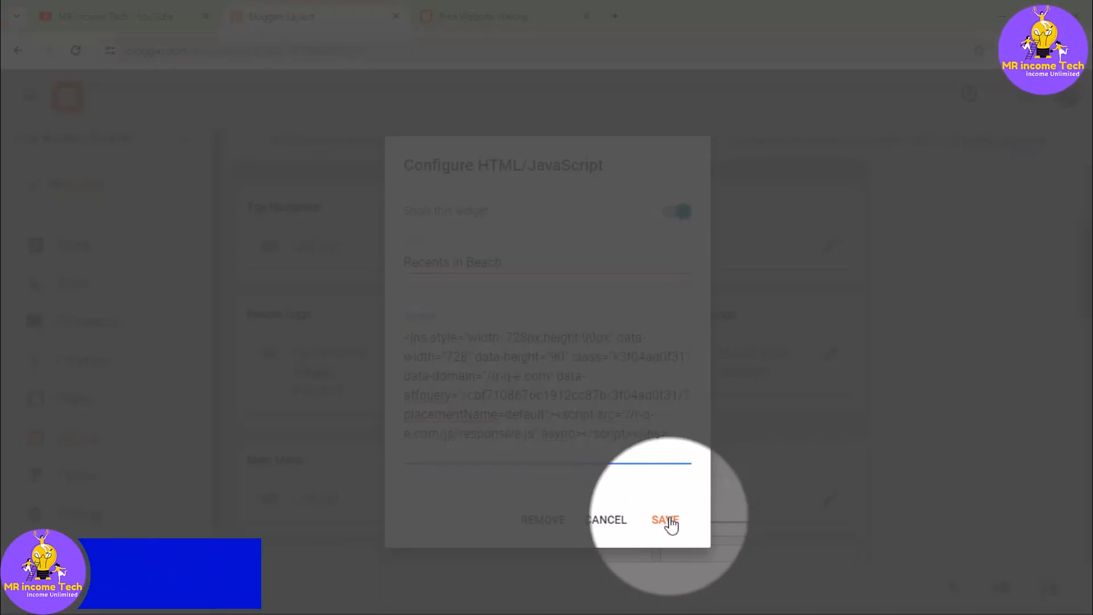
click(666, 520)
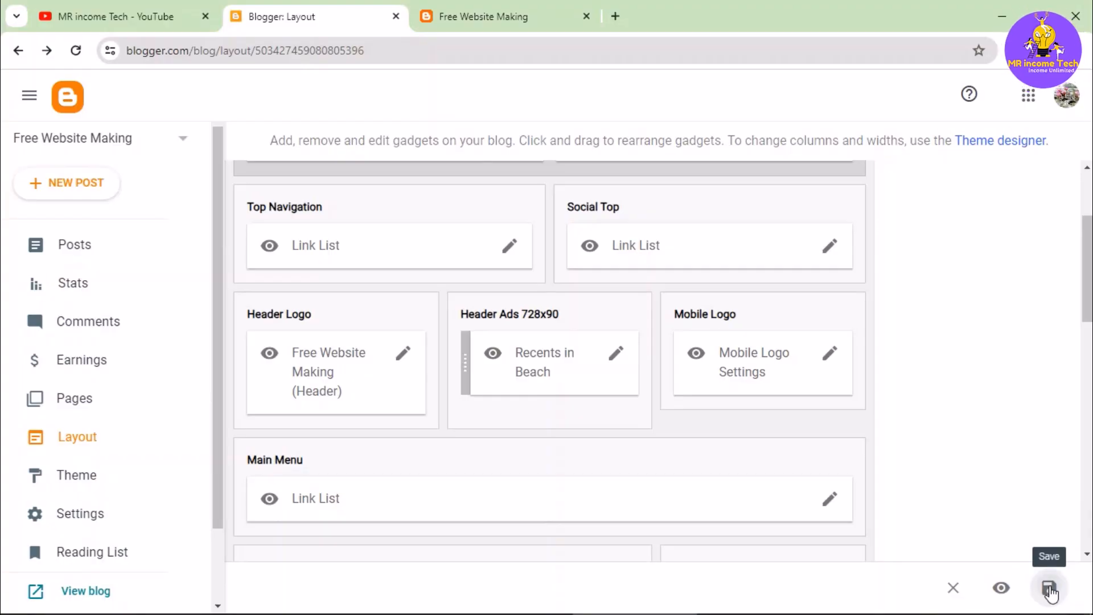
click(1050, 589)
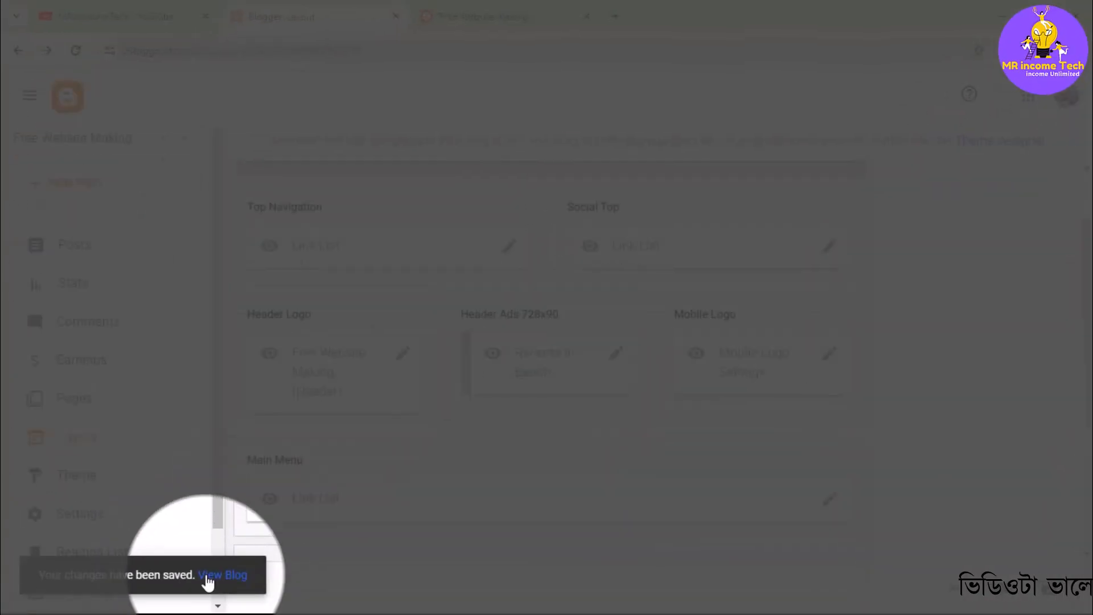
- Reload the live blog and examine the header banner ad and the sidebar sections down the page
click(208, 576)
click(458, 6)
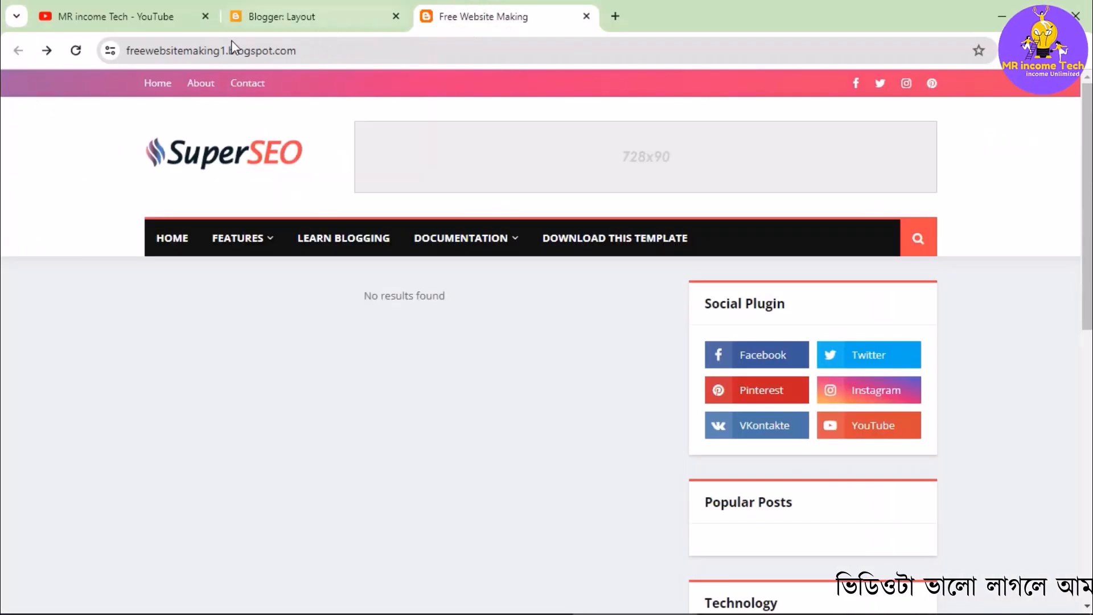
click(77, 51)
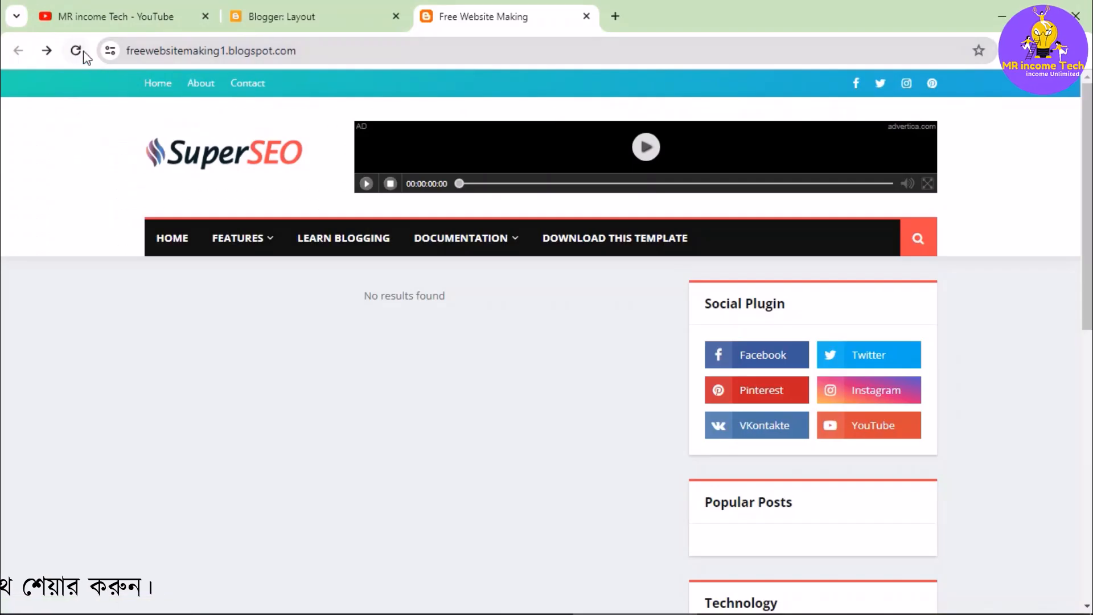
click(81, 51)
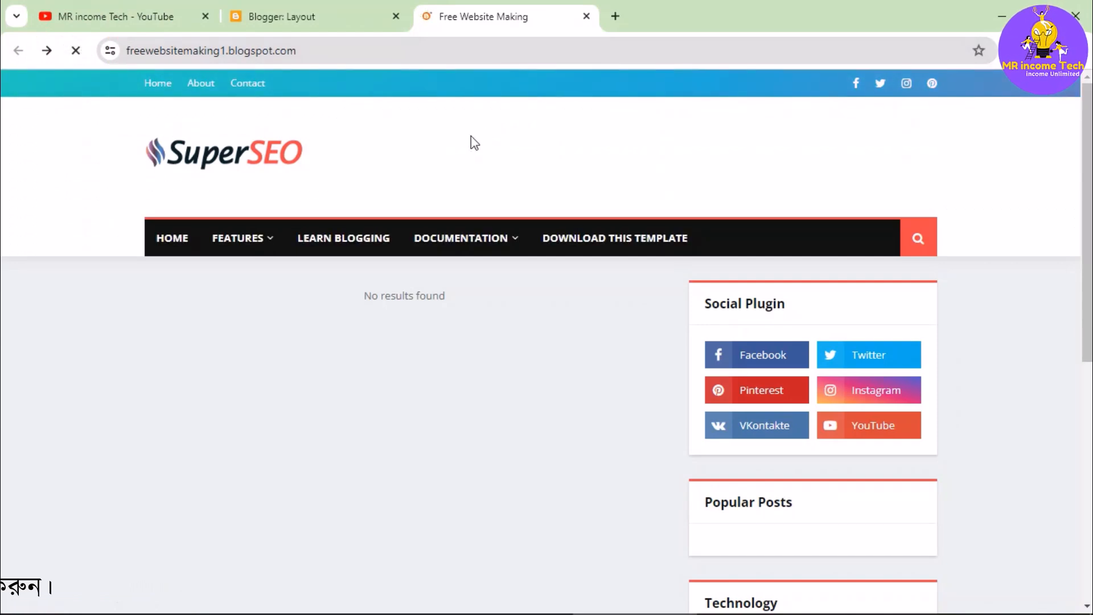
scroll(541, 399, down, 10)
scroll(558, 447, up, 6)
scroll(562, 450, up, 5)
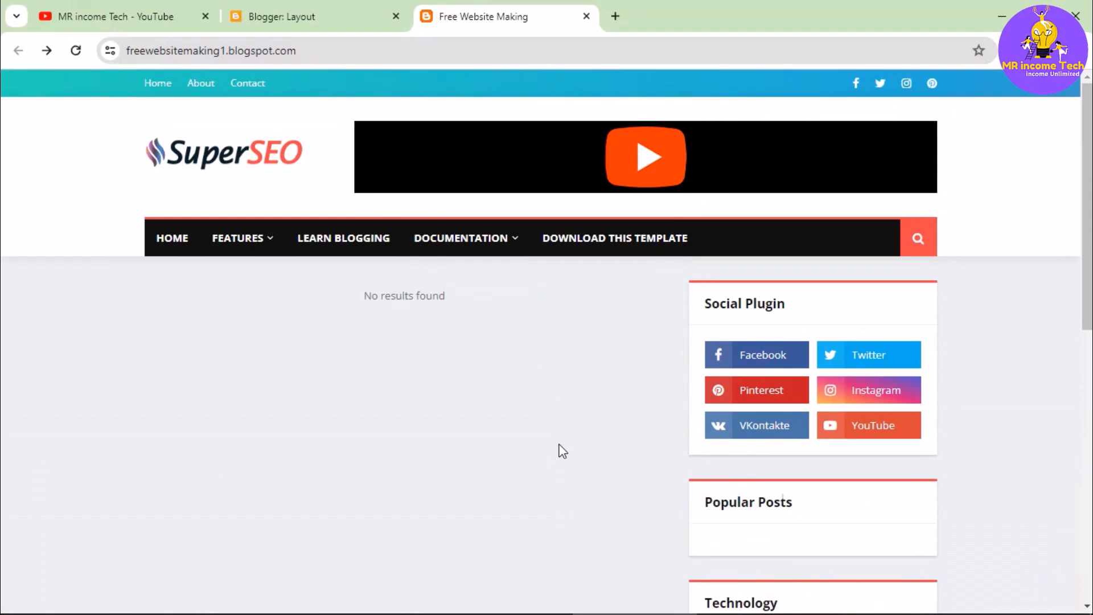
scroll(780, 381, down, 2)
scroll(773, 393, up, 2)
scroll(773, 399, down, 4)
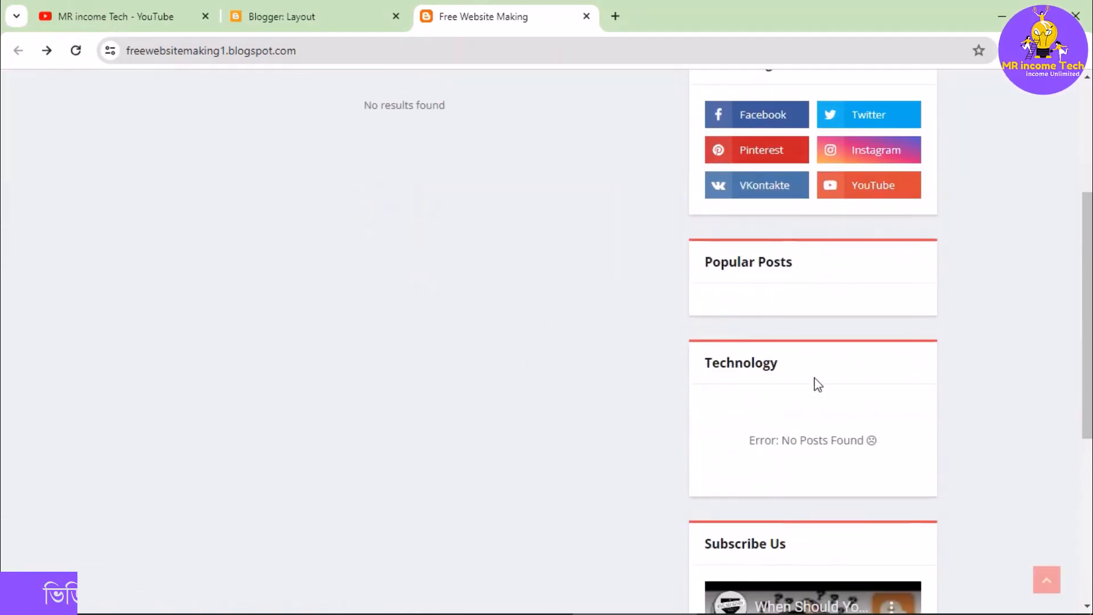
scroll(822, 358, down, 6)
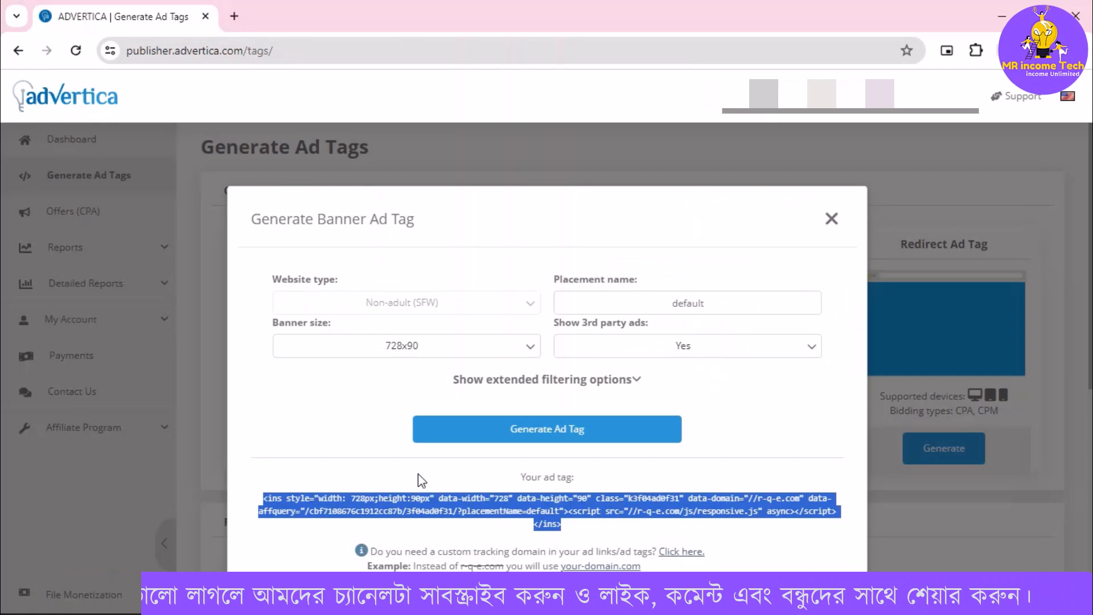
- Switch to Advertica, generate a Banner ad tag with banner size 300x250, and copy its code
click(470, 347)
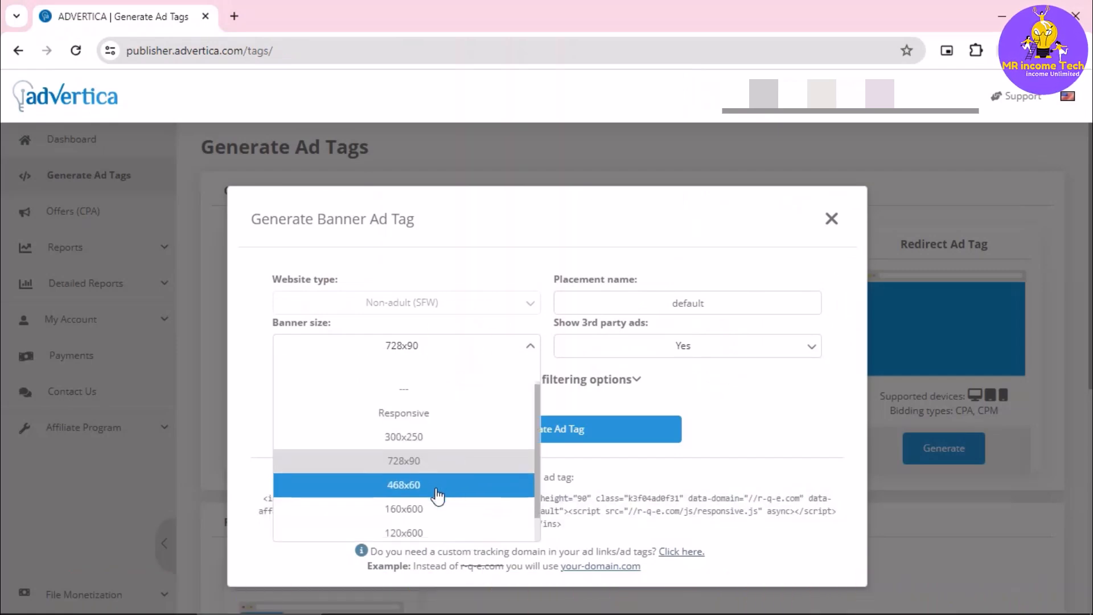
scroll(437, 496, down, 1)
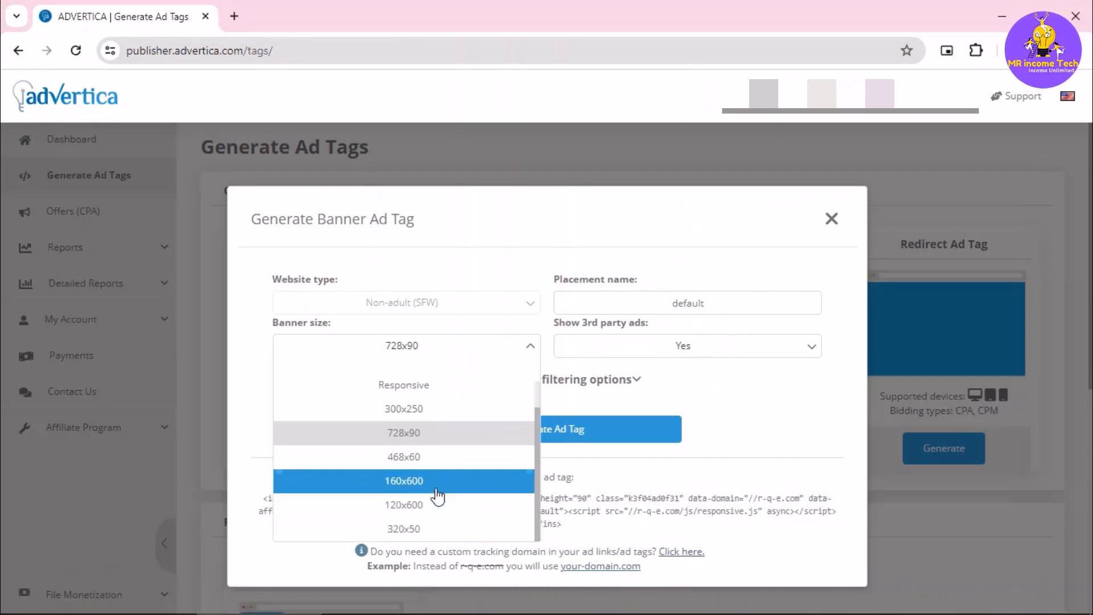
click(423, 410)
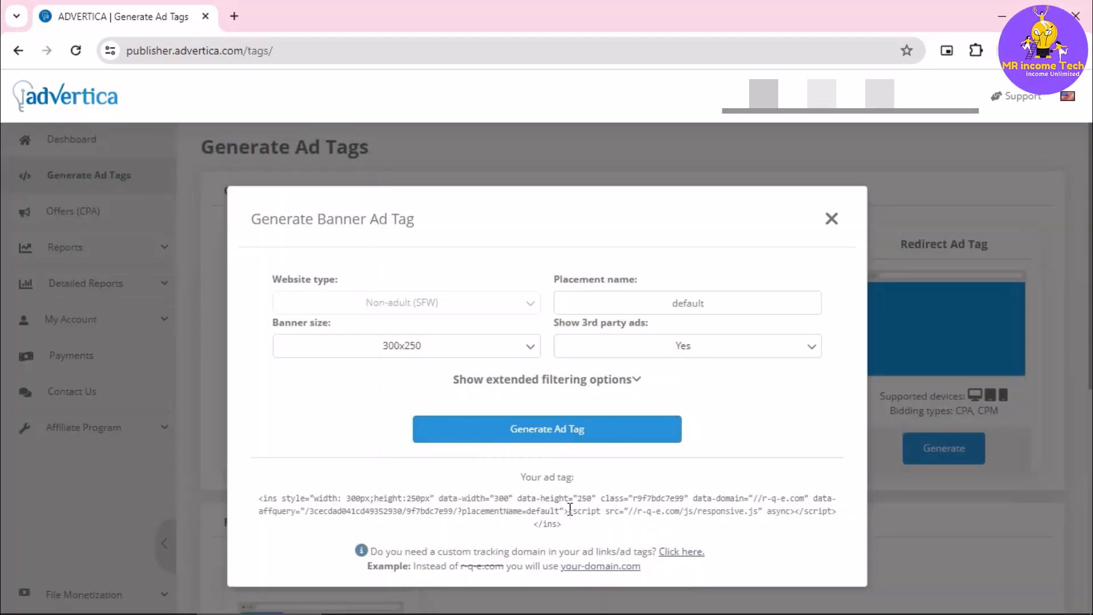
drag(565, 524, 345, 501)
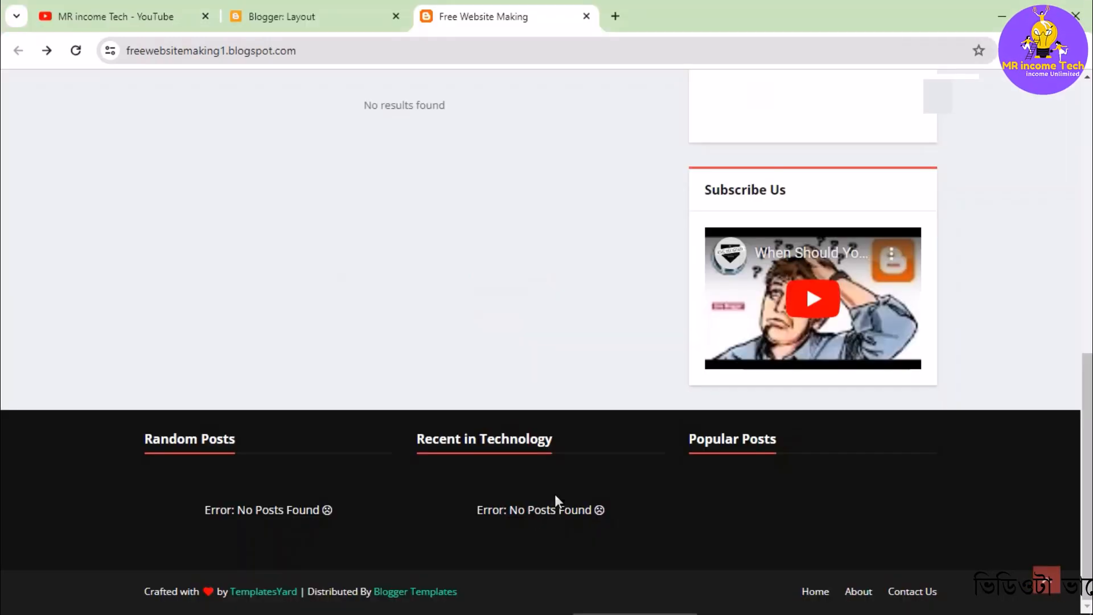
- Return to the Blogger layout and start a new HTML/JavaScript gadget in the Sidebar Right (A) section
click(320, 10)
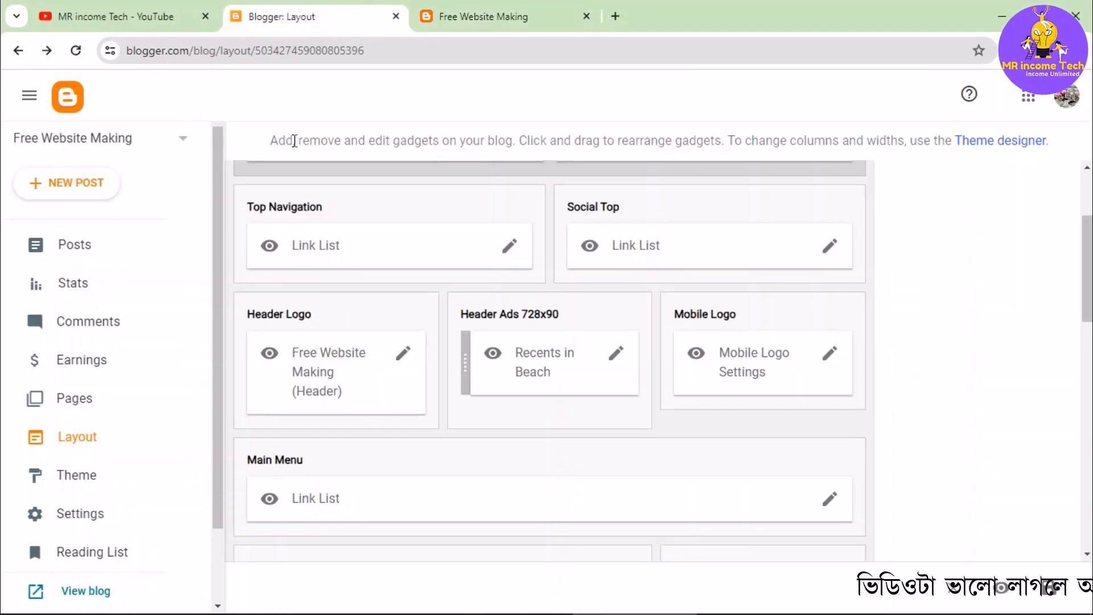
scroll(763, 404, down, 7)
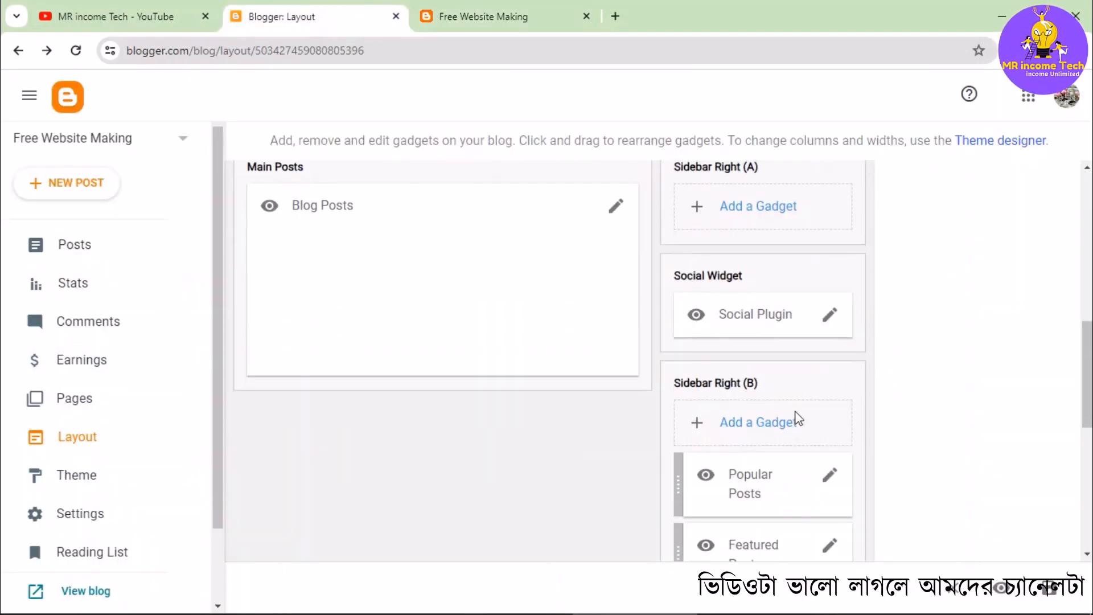
scroll(797, 420, up, 3)
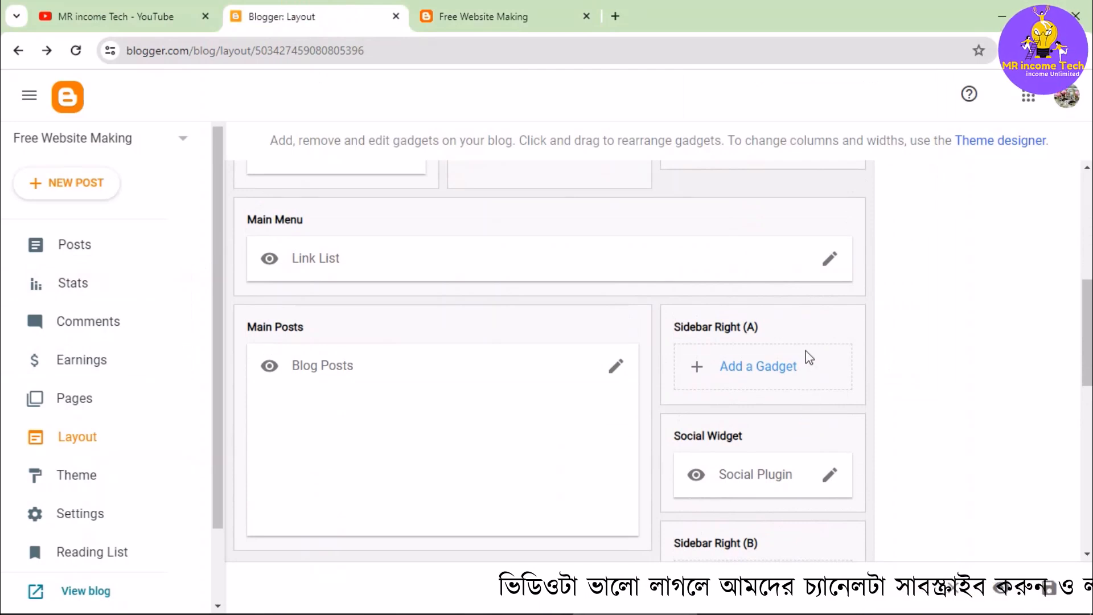
scroll(809, 365, down, 3)
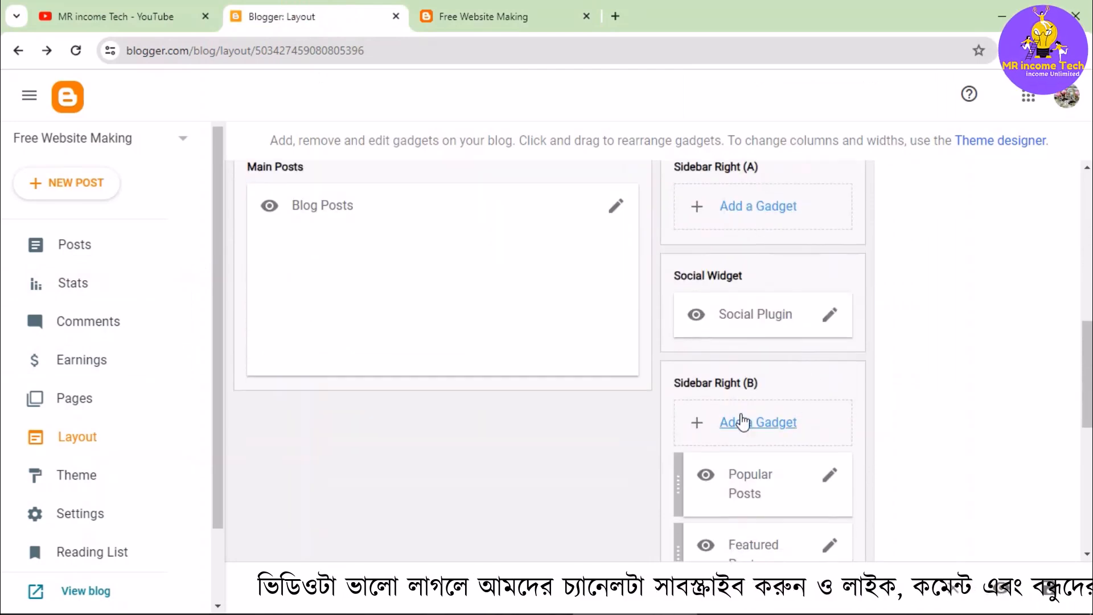
scroll(750, 263, up, 2)
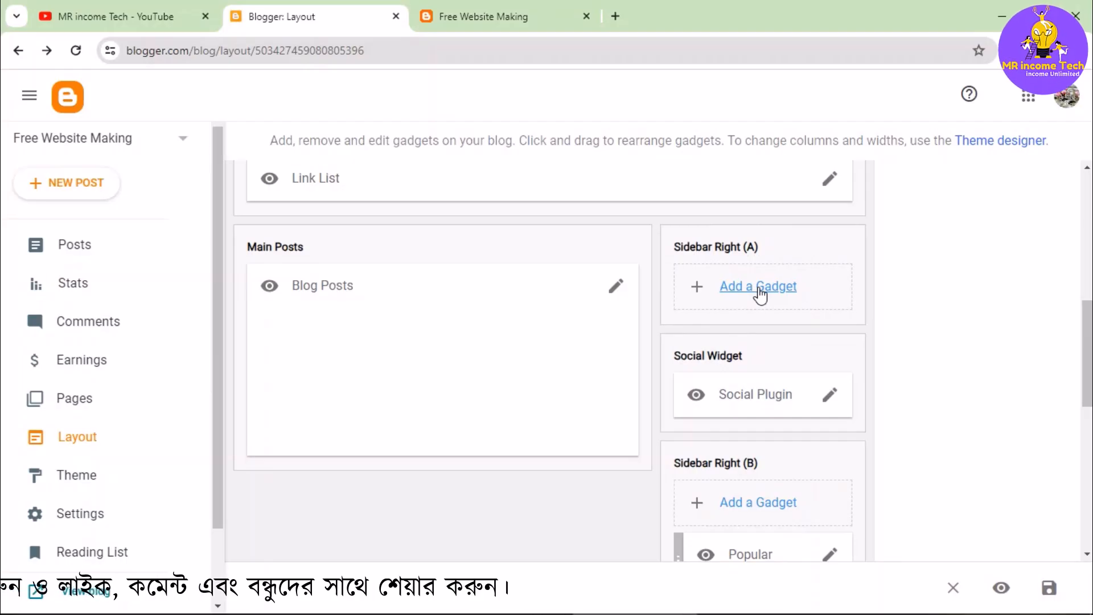
click(759, 289)
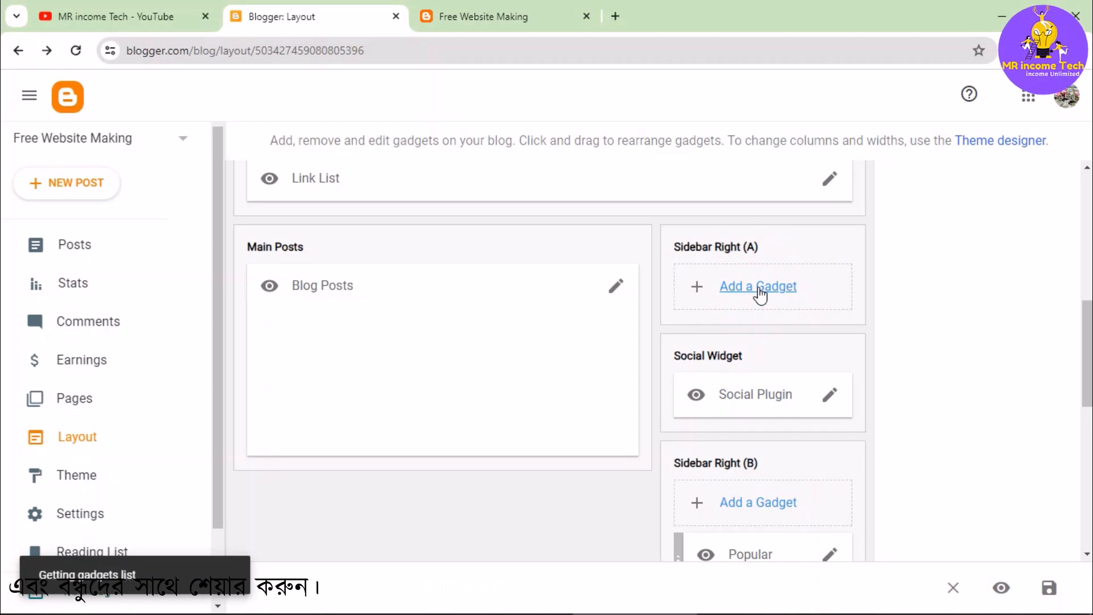
scroll(566, 287, down, 4)
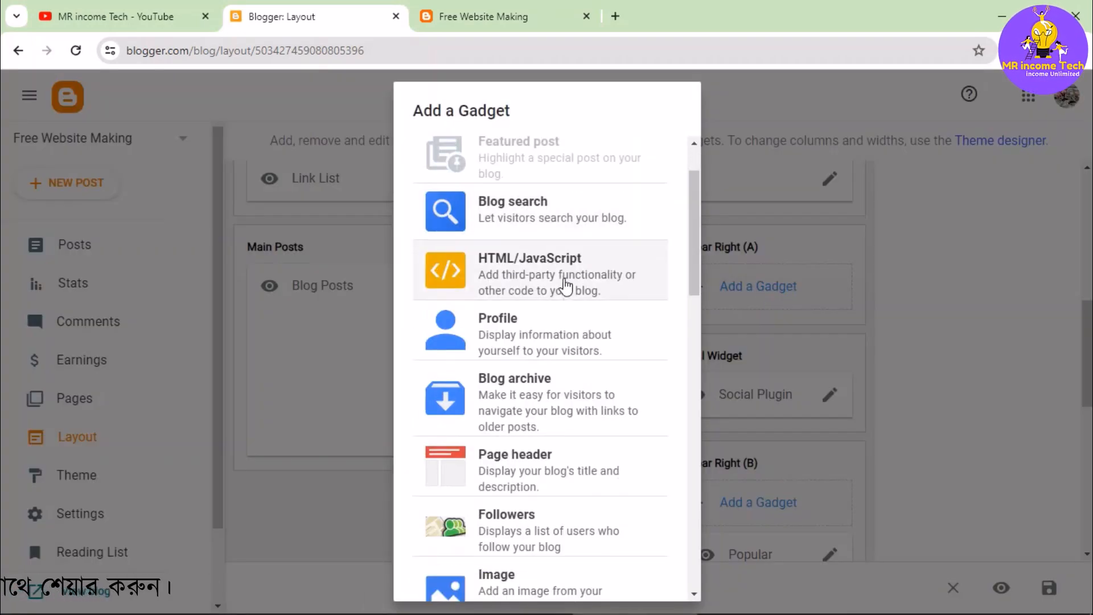
scroll(558, 353, up, 4)
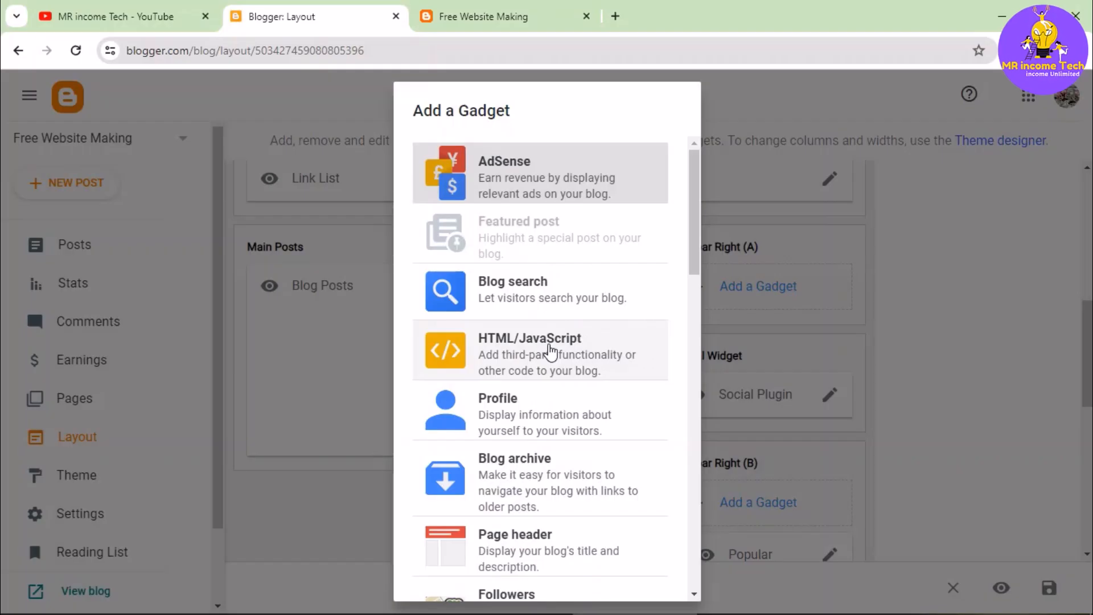
click(551, 352)
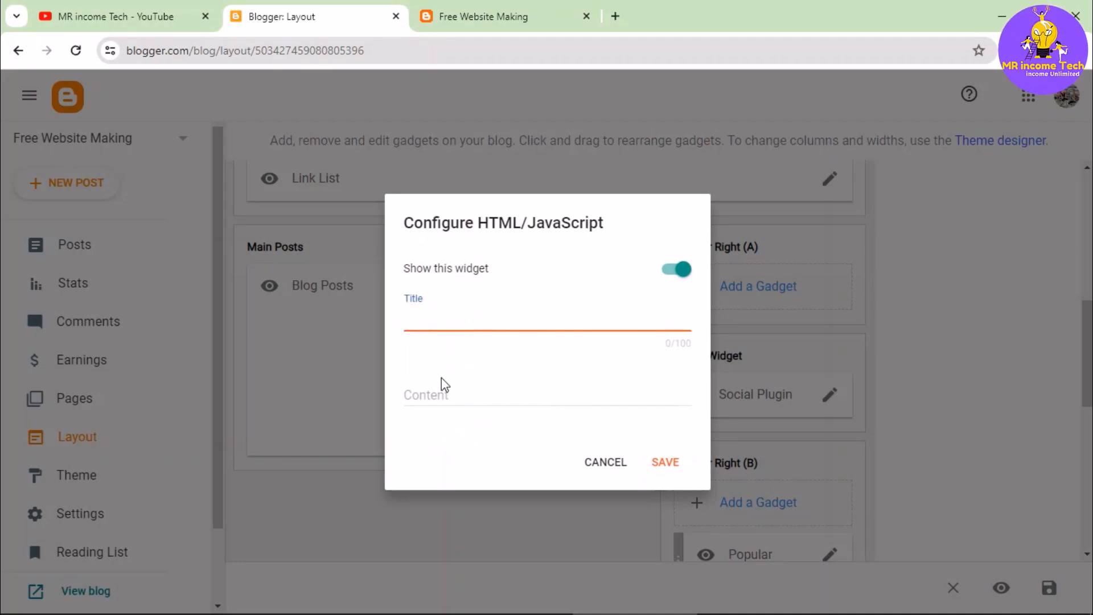
- Paste the 300x250 banner ad tag as the gadget's content with no title, then save the gadget and the layout
text(<ins style="width: 300px;height:250px" data-width="300" data-height="250" class="r9f7bdc7e99" data-domain="//r-q-e.com" data-affquery="/3cecdad041cd49352930/9f7bdc7e99/?placementName=default"><script src="//r-q-e.com/js/responsive.js" async></script></ins>)
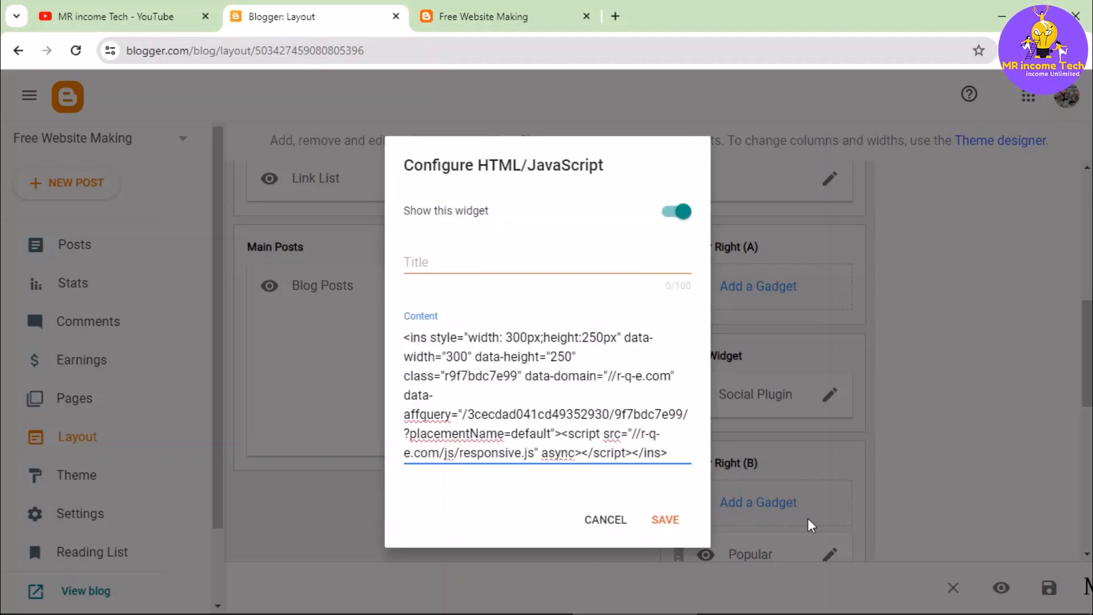
click(661, 524)
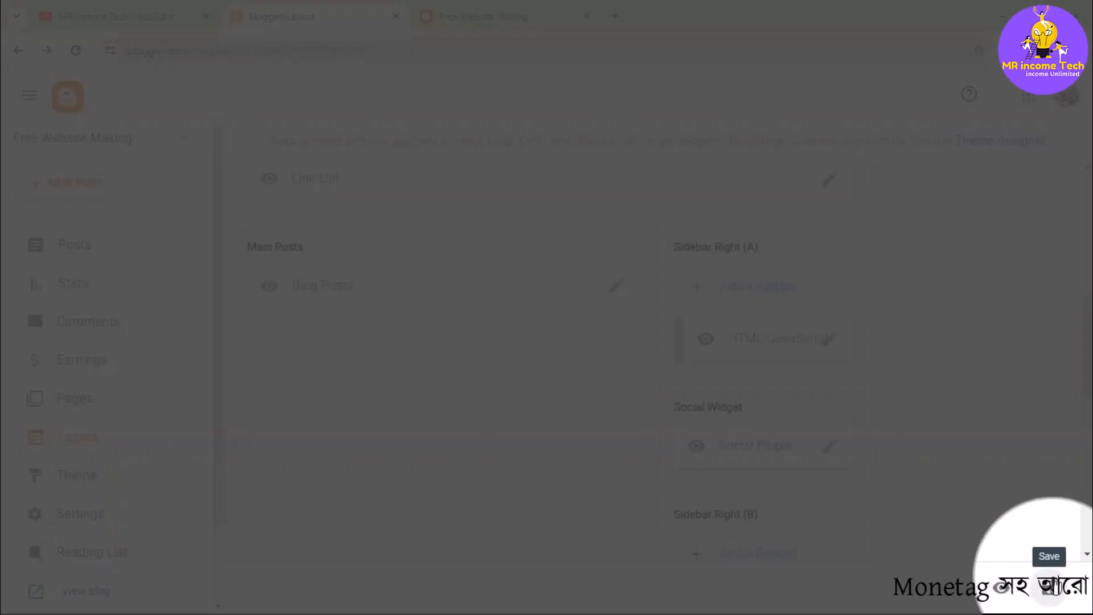
click(1051, 589)
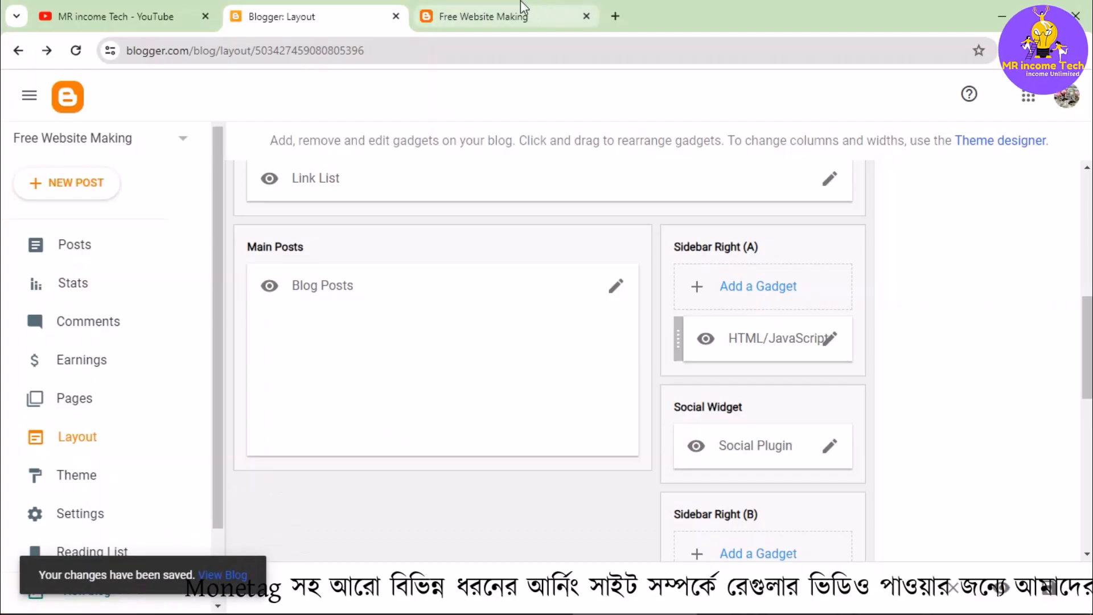
- Reload the live blog to check the new ad gadget in the sidebar
click(483, 29)
click(76, 52)
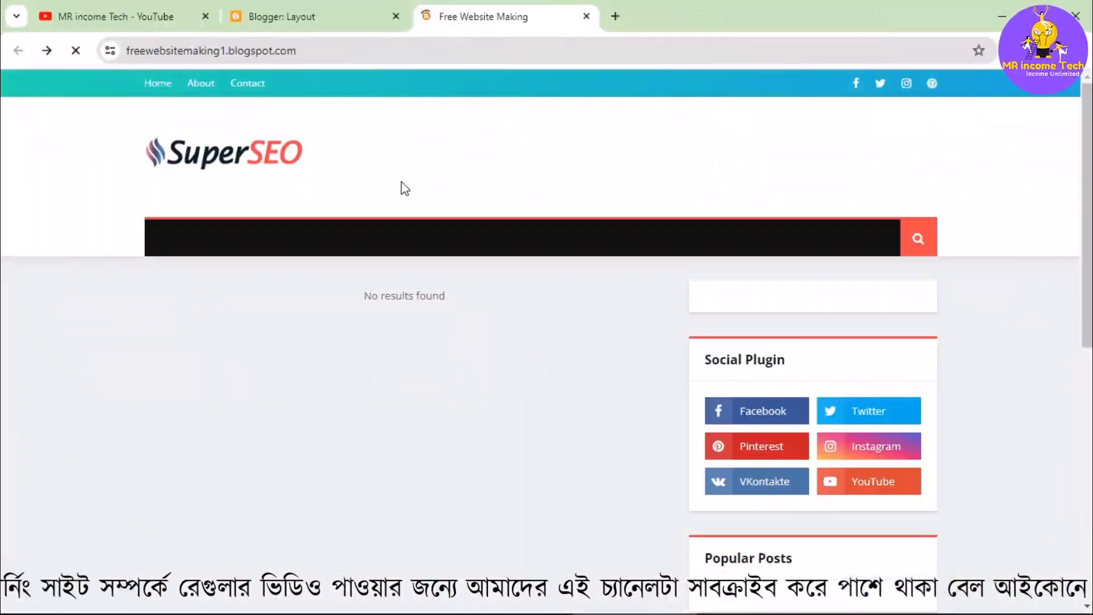
- Look over the live blog's banner ads, then switch to Advertica, generate a PopUp ad tag for all devices and copy its code
scroll(791, 299, down, 3)
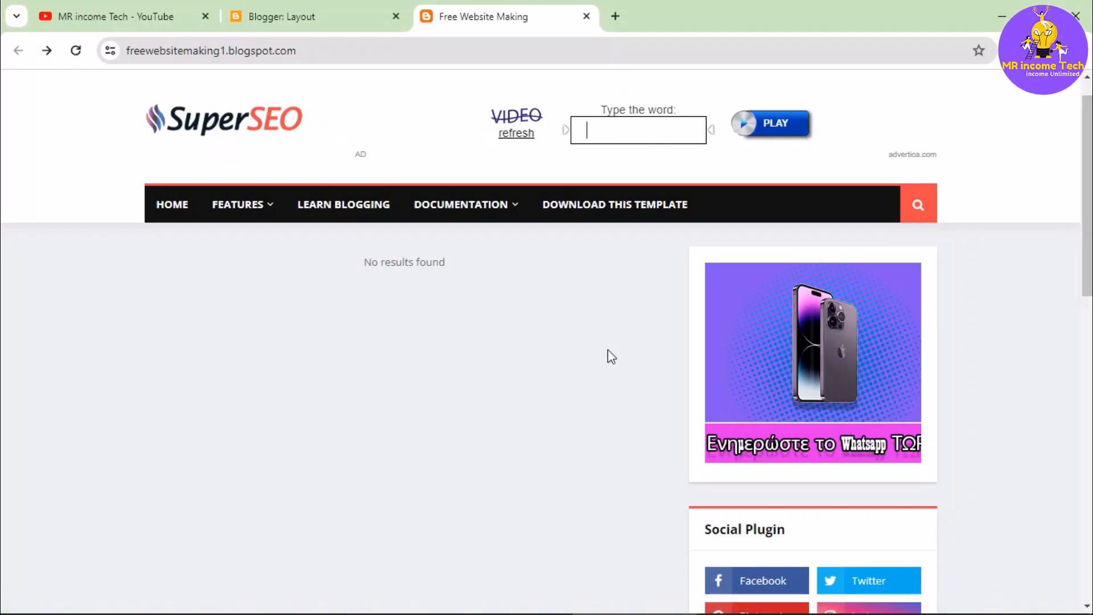
scroll(609, 359, down, 8)
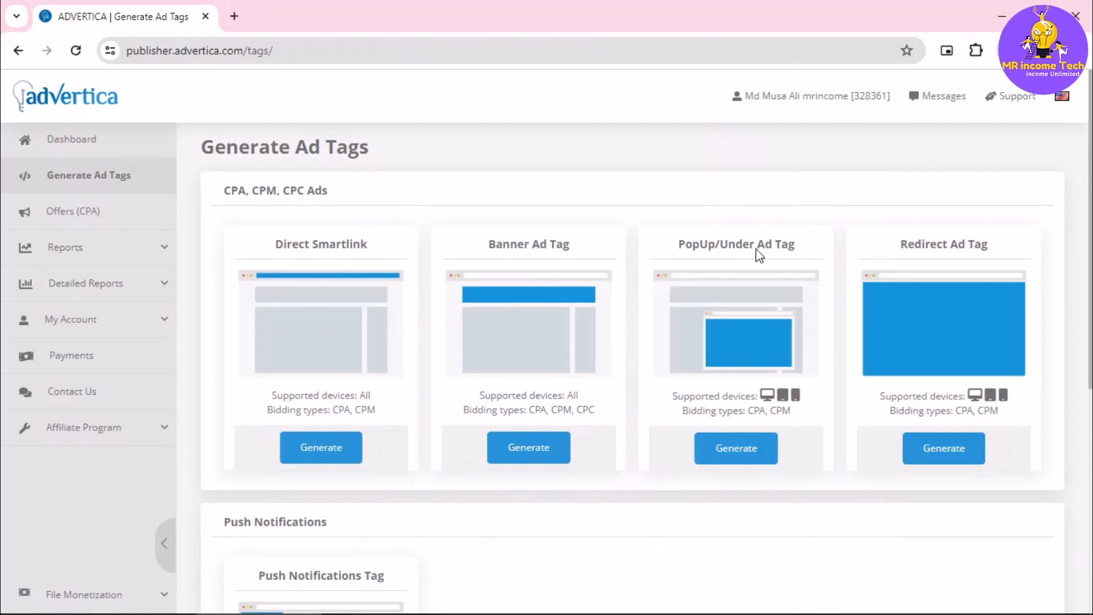
click(742, 451)
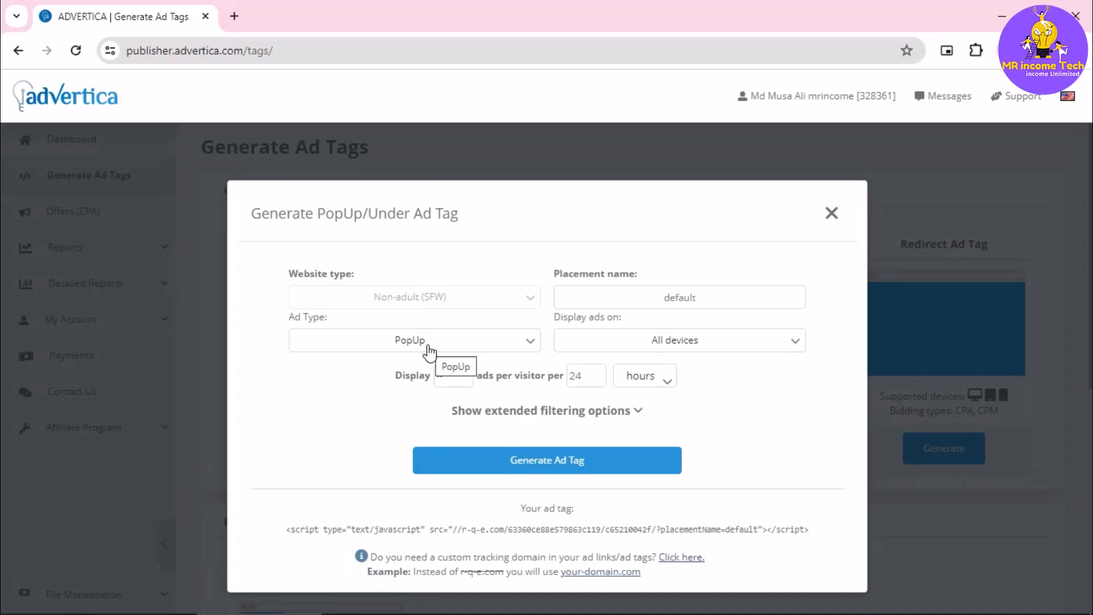
triple_click(529, 529)
key(ctrl+c)
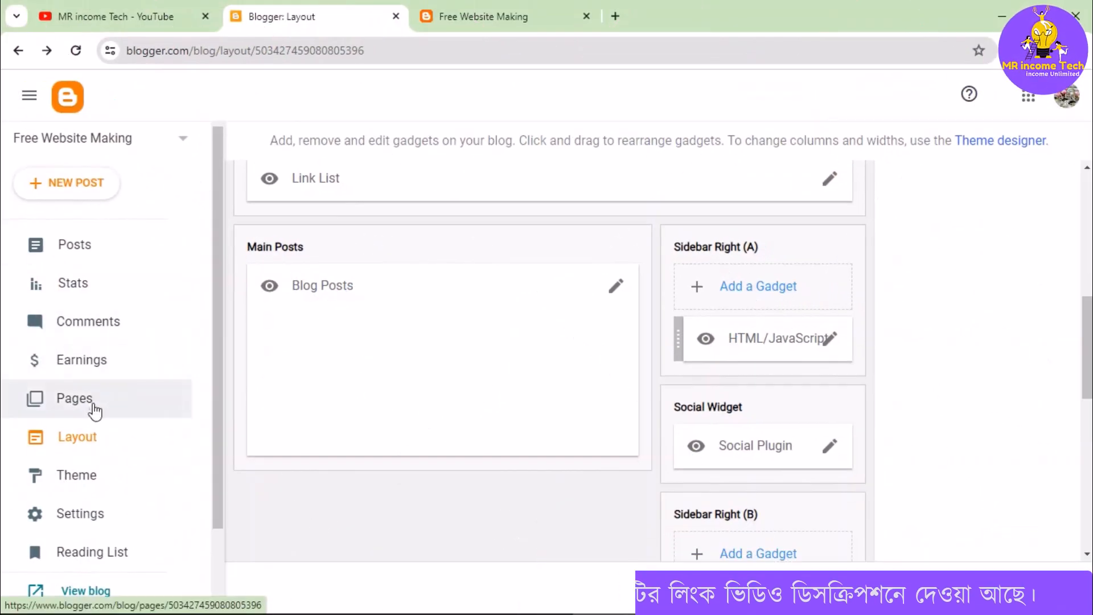
- Open the Blogger theme's HTML, paste the PopUp ad tag in the head above the Google Fonts comment, and save the theme
click(92, 473)
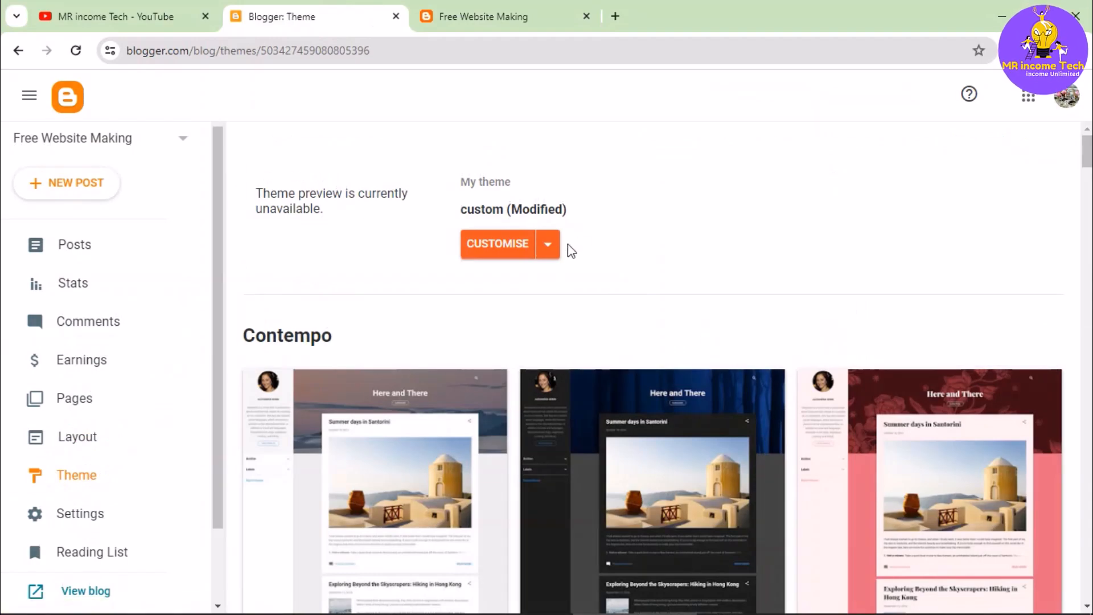
click(547, 248)
click(448, 377)
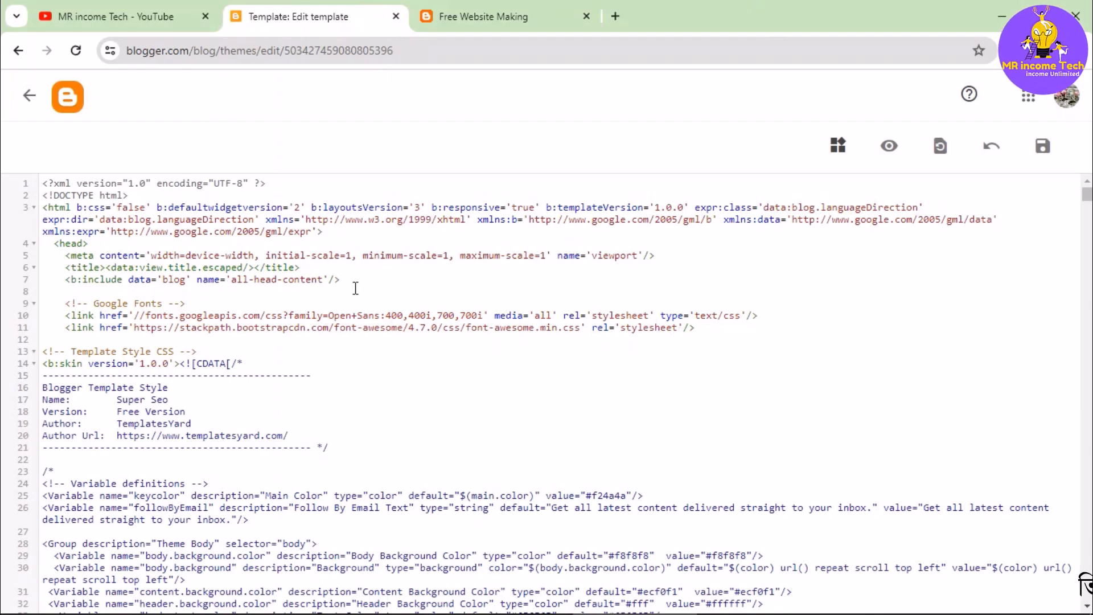
key(ctrl+v)
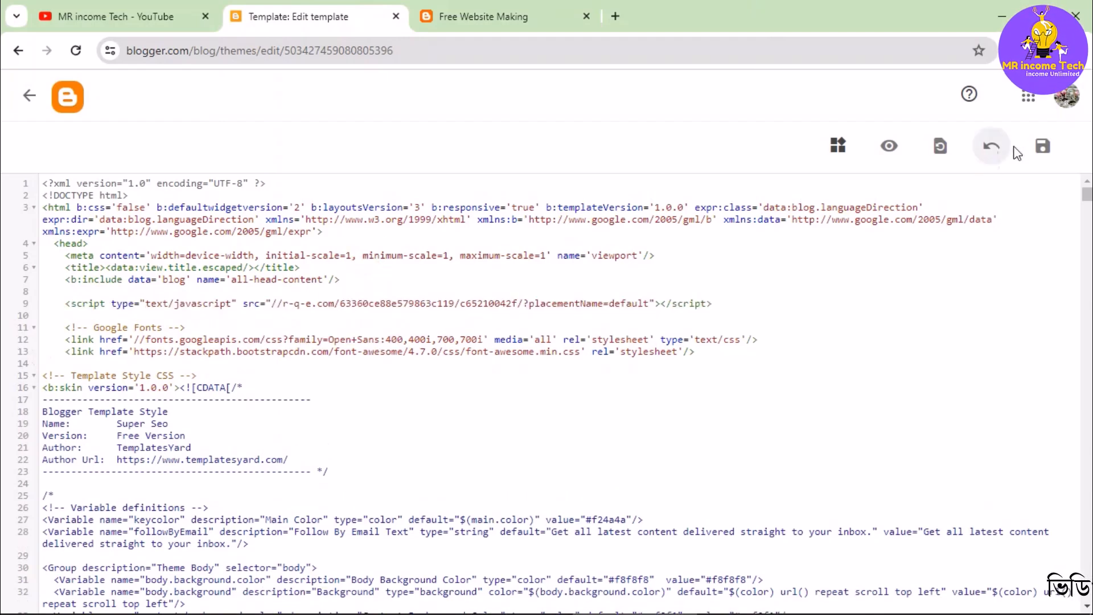
click(1044, 146)
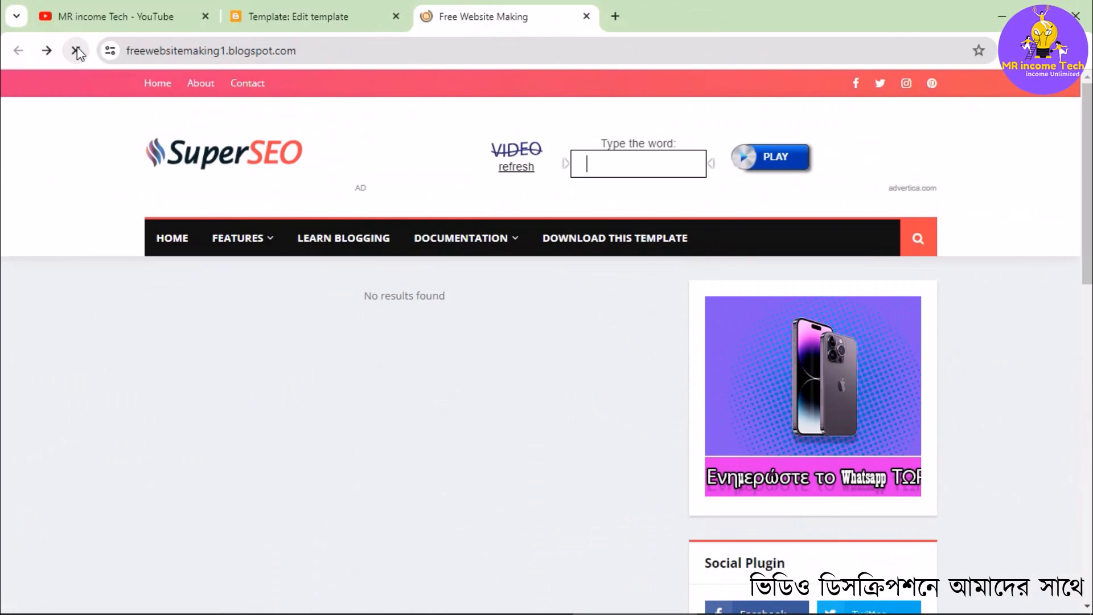
- Reload the live blog and open its Home link to test the pop-up ad, dismissing the notification request and closing the ad window
click(76, 51)
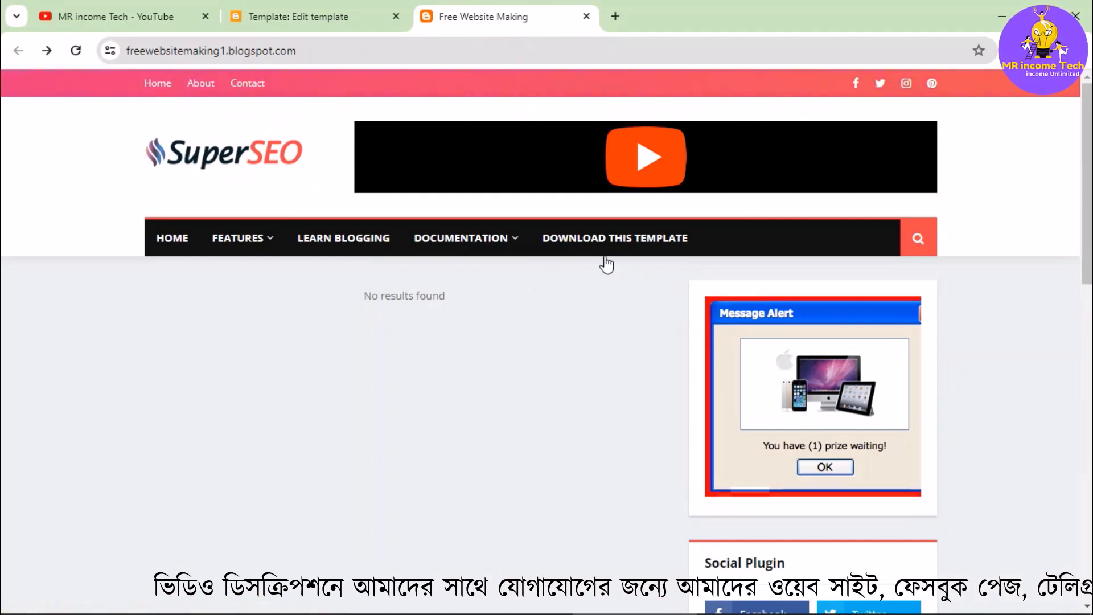
mouse_move(220, 244)
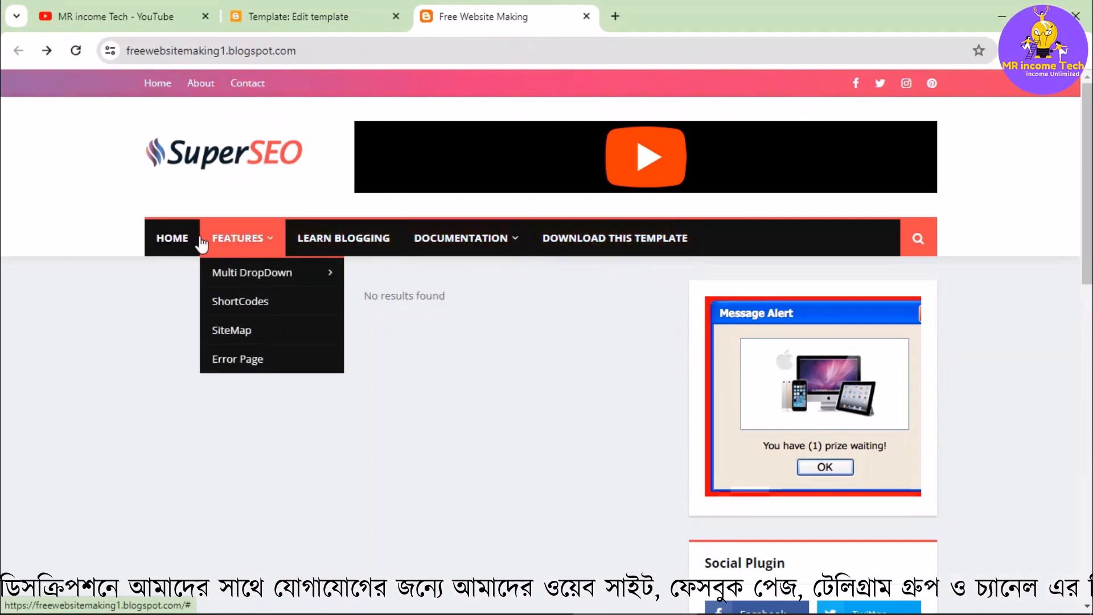
click(176, 238)
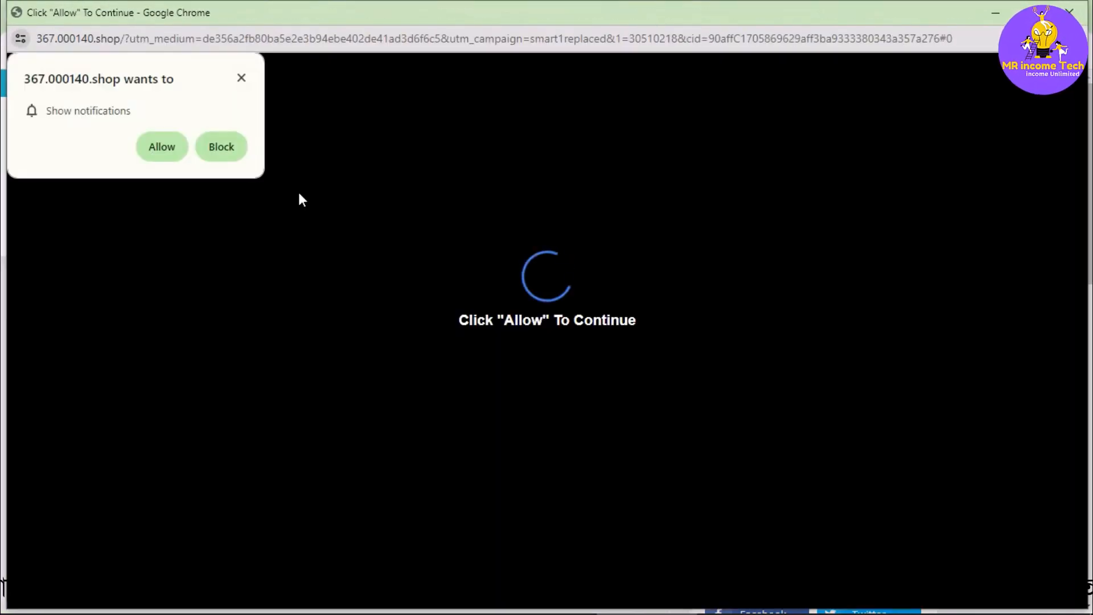
click(241, 78)
click(1070, 12)
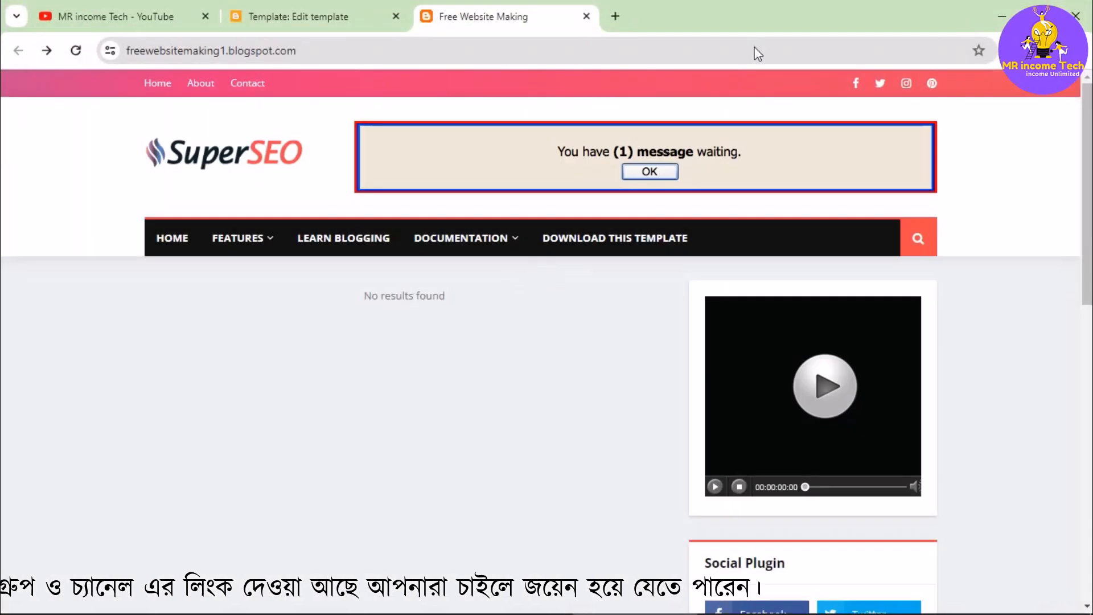
scroll(628, 340, down, 7)
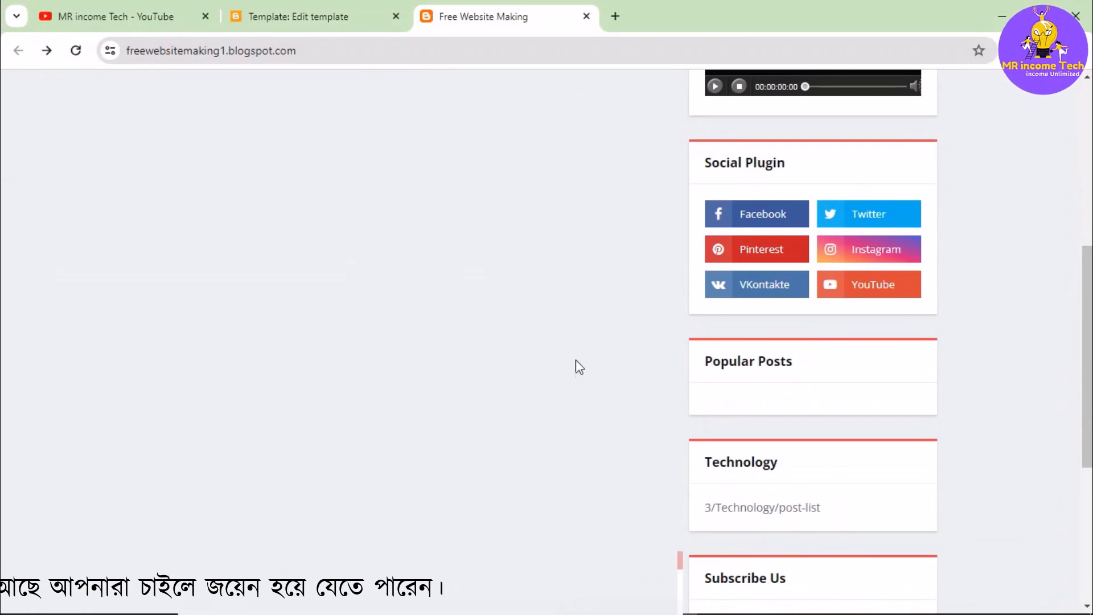
- Switch to Advertica and review the available banner sizes for the Banner ad tag without generating a new tag
mouse_move(547, 613)
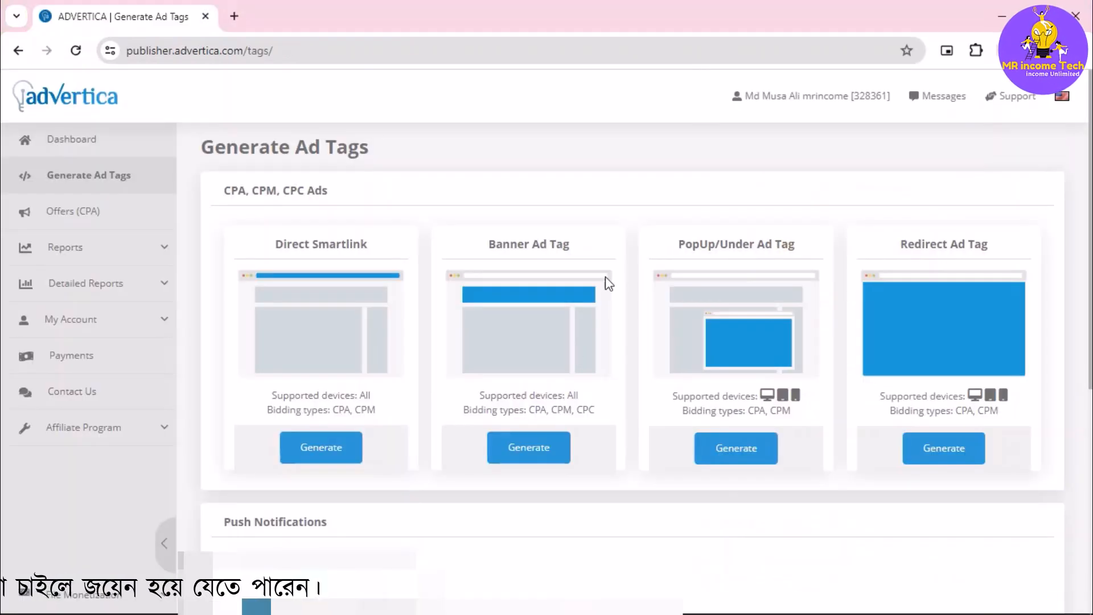
click(548, 444)
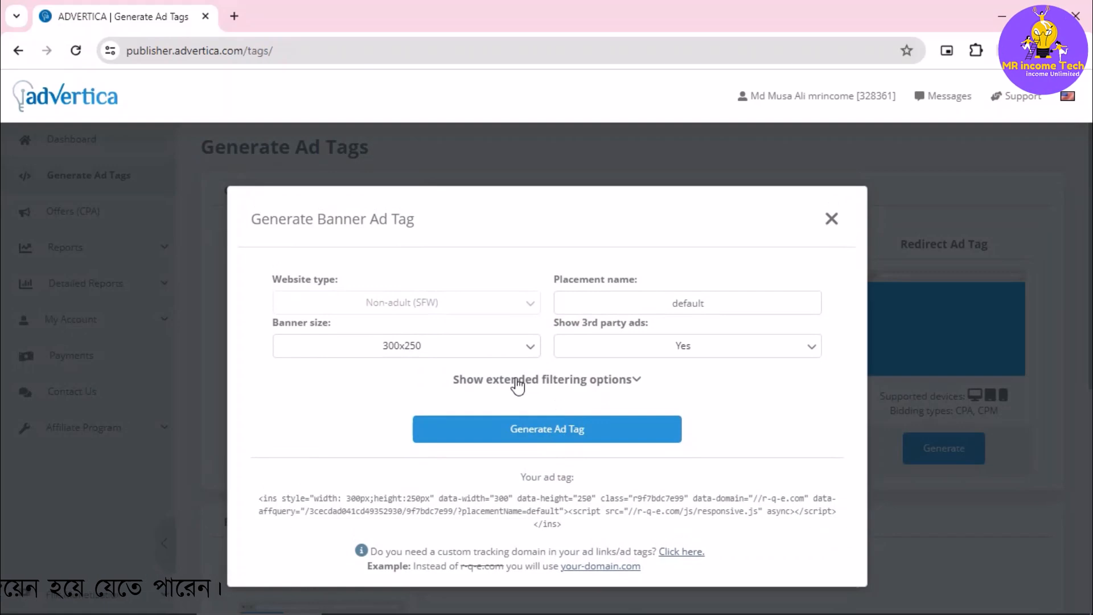
click(497, 353)
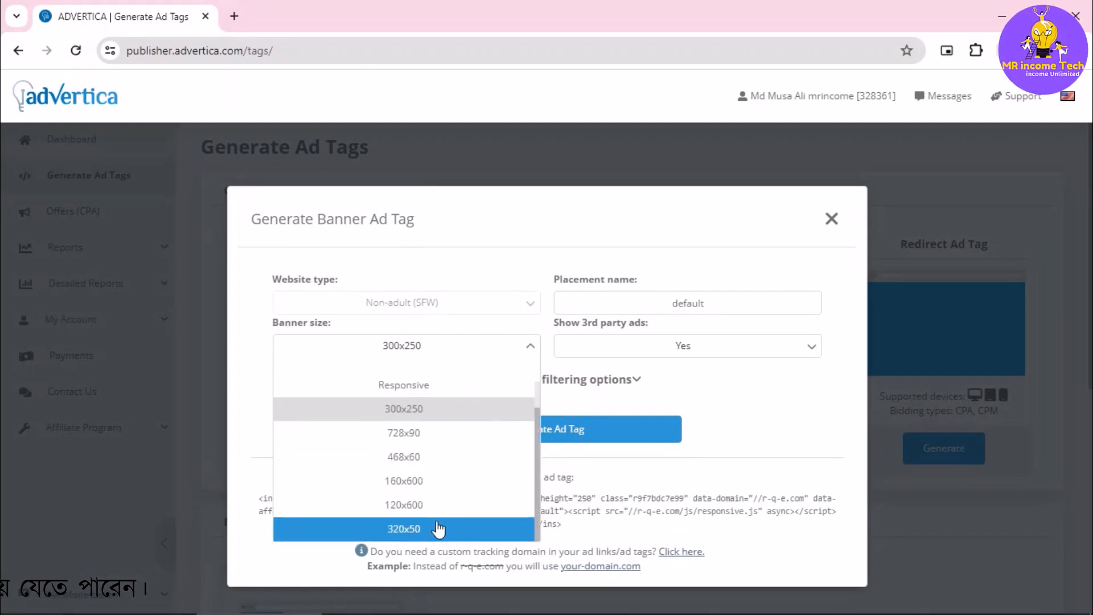
click(832, 221)
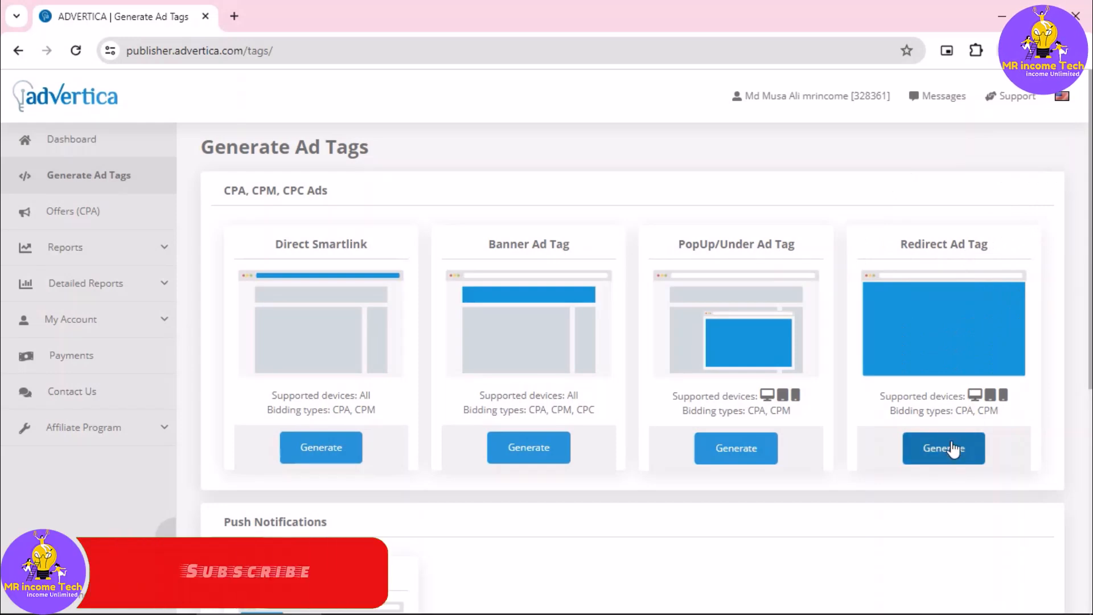
- Generate a Redirect ad tag for both MOBILE and DESKTOP traffic and copy its code
click(953, 447)
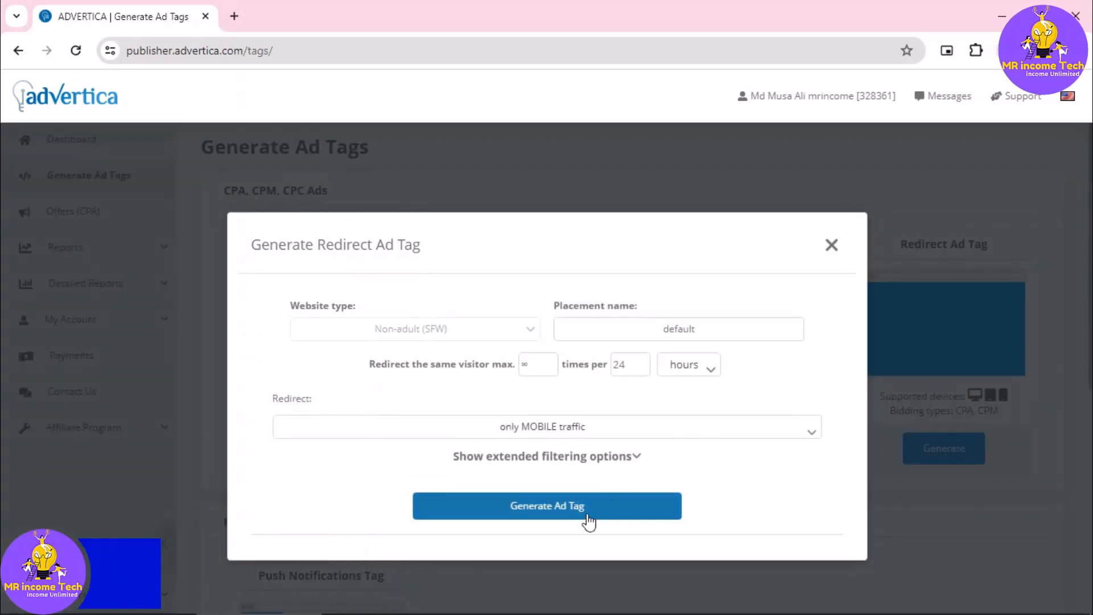
click(550, 513)
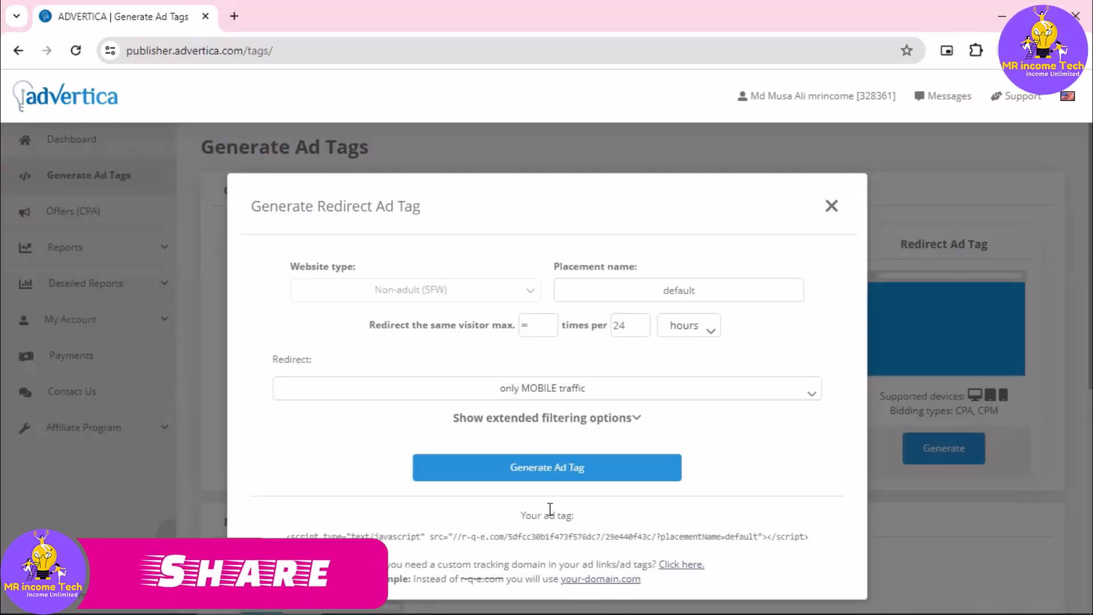
click(460, 536)
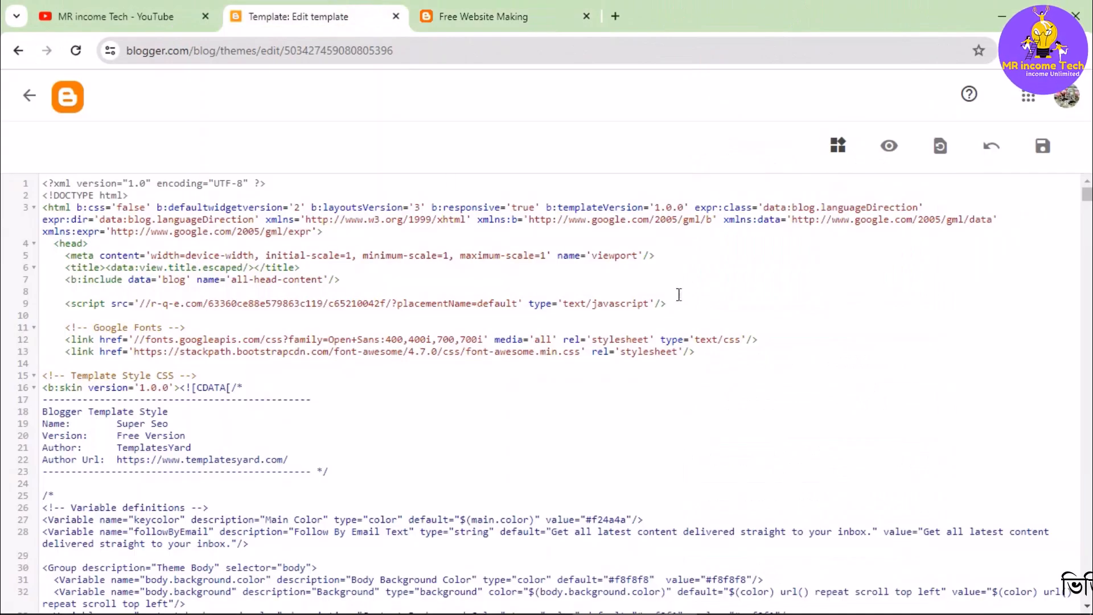
- Return to the Blogger theme HTML, paste the Redirect ad tag below the PopUp script in the head, and save the theme
click(675, 302)
key(Return)
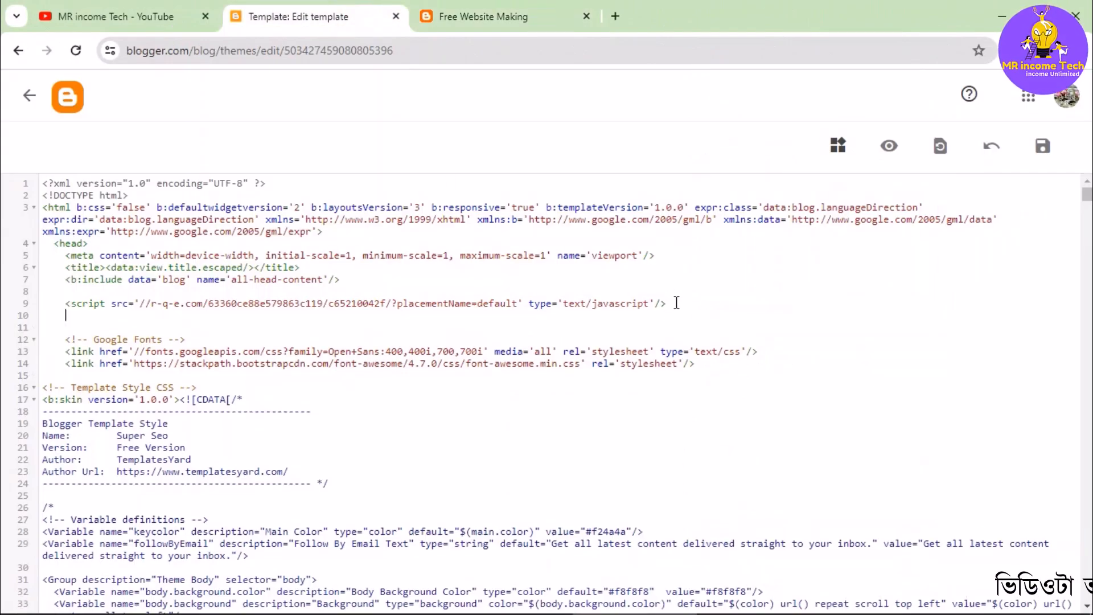
key(Return)
text(<script type="text/javascript" src="//r-q-e.com/69e3e262006afe9eb5ac/51e1e5731c/?placementName=default"></script>)
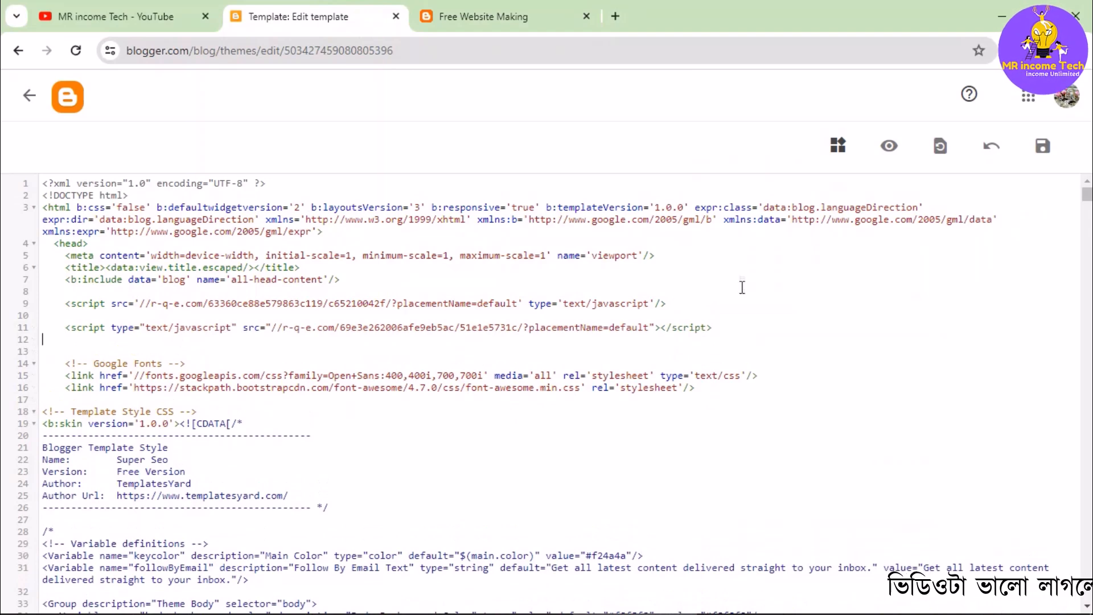
click(1040, 152)
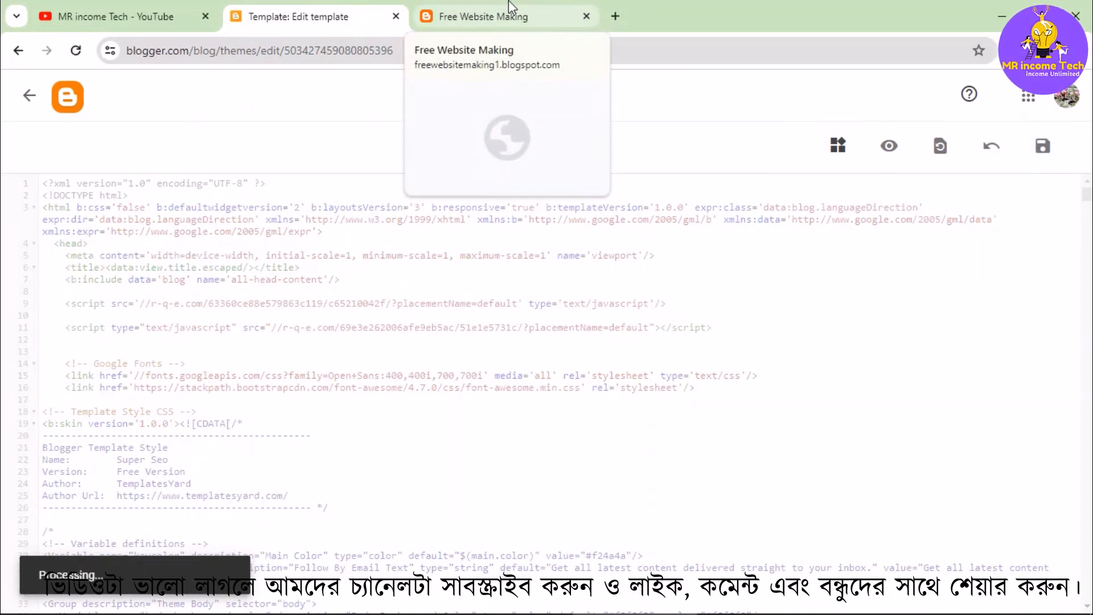
- Reload the live blog to test the redirect ad, dismiss the notification request, and close the Redirect tag dialog in Advertica
click(491, 16)
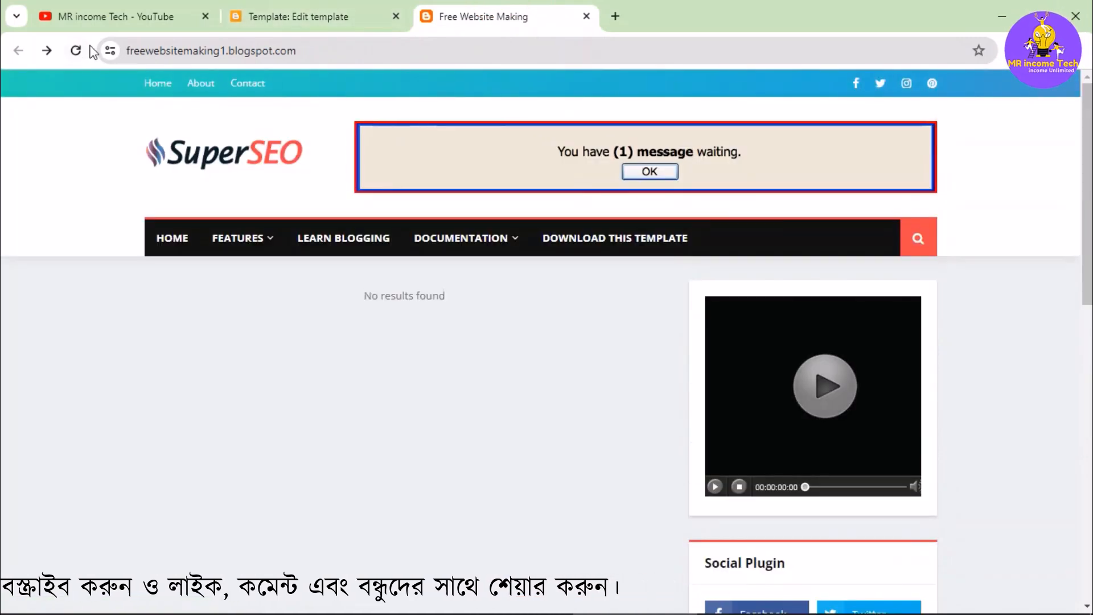
click(76, 50)
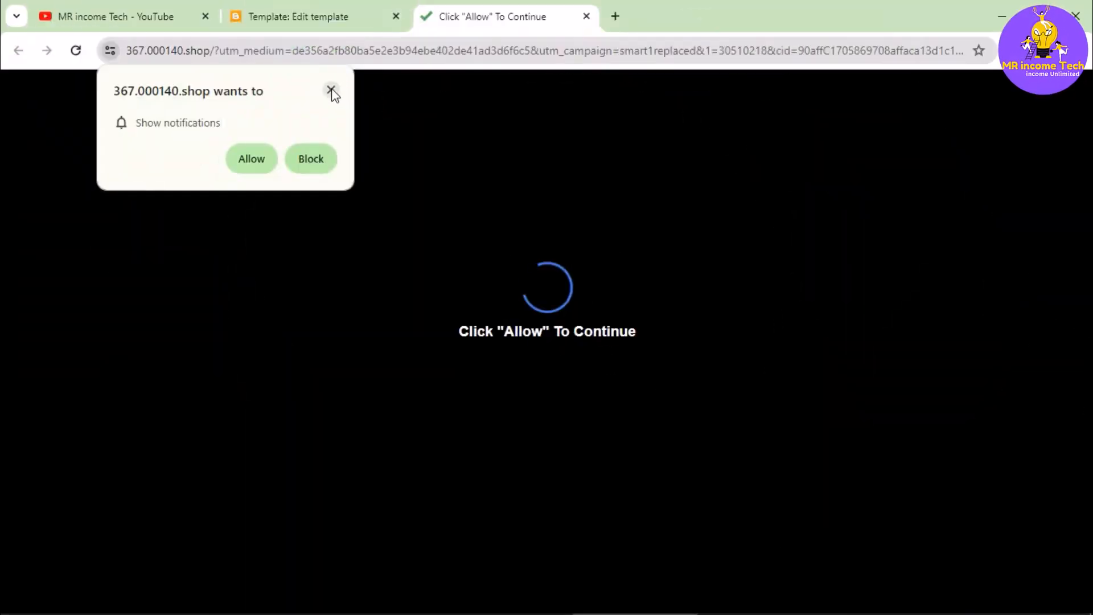
click(331, 90)
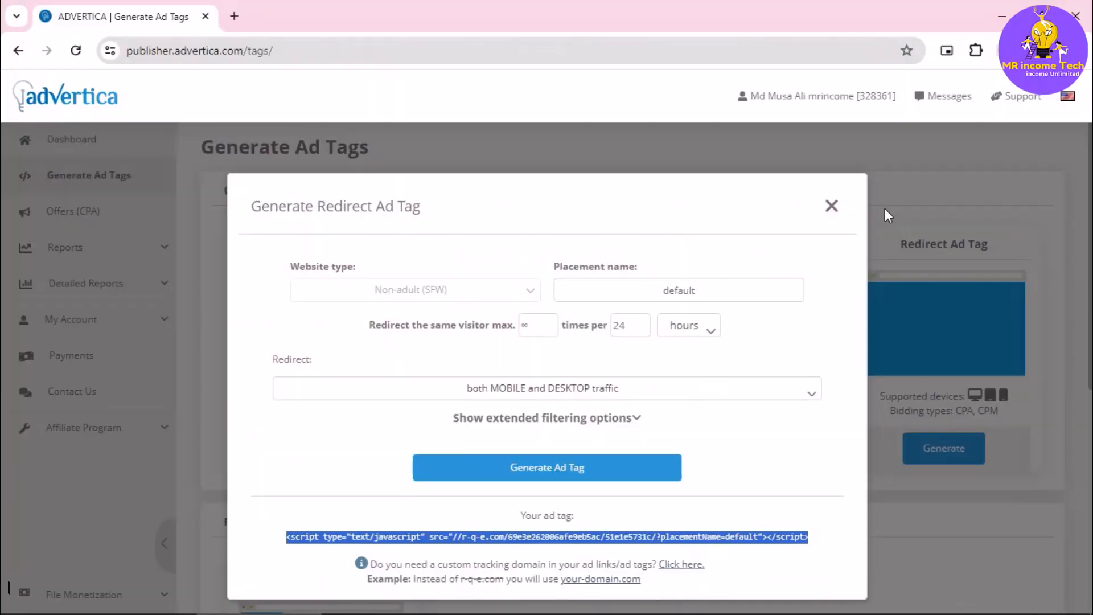
click(841, 206)
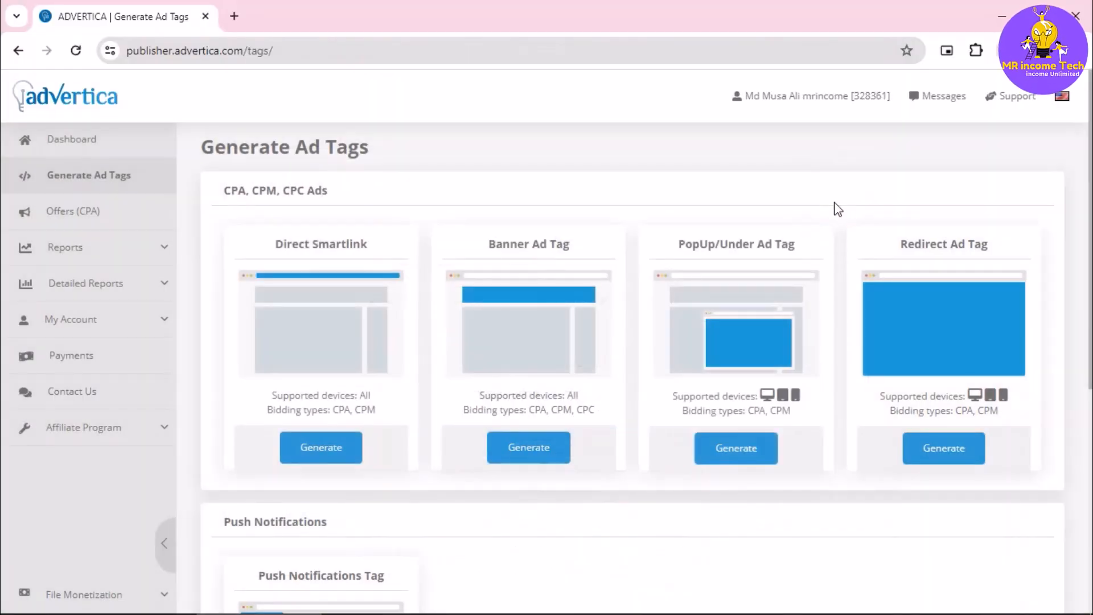